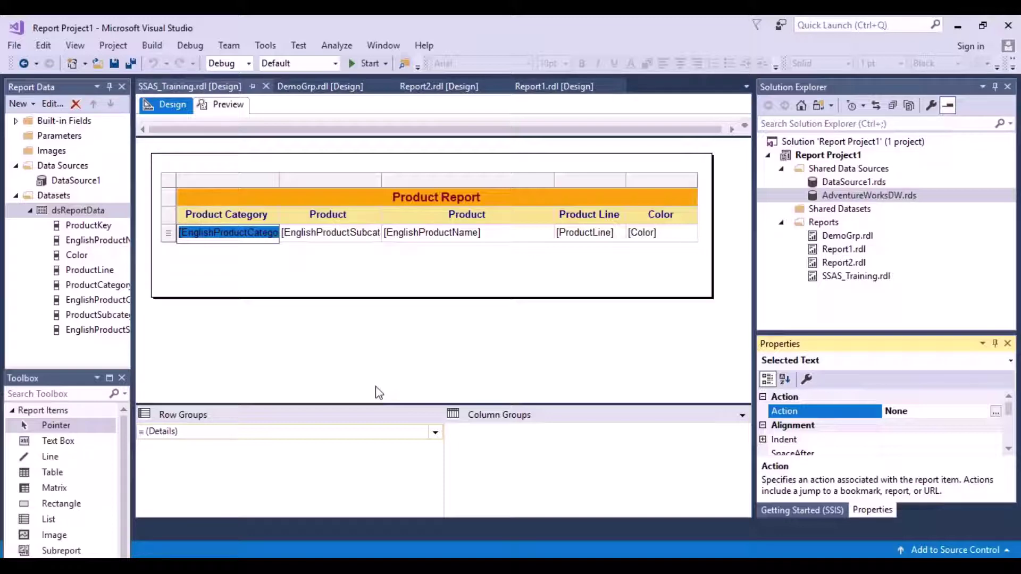
Preview the unfiltered product report, and start a new report parameter named paramProductCategory in its design.
{"action": "left_click", "coordinate": [228, 109]}
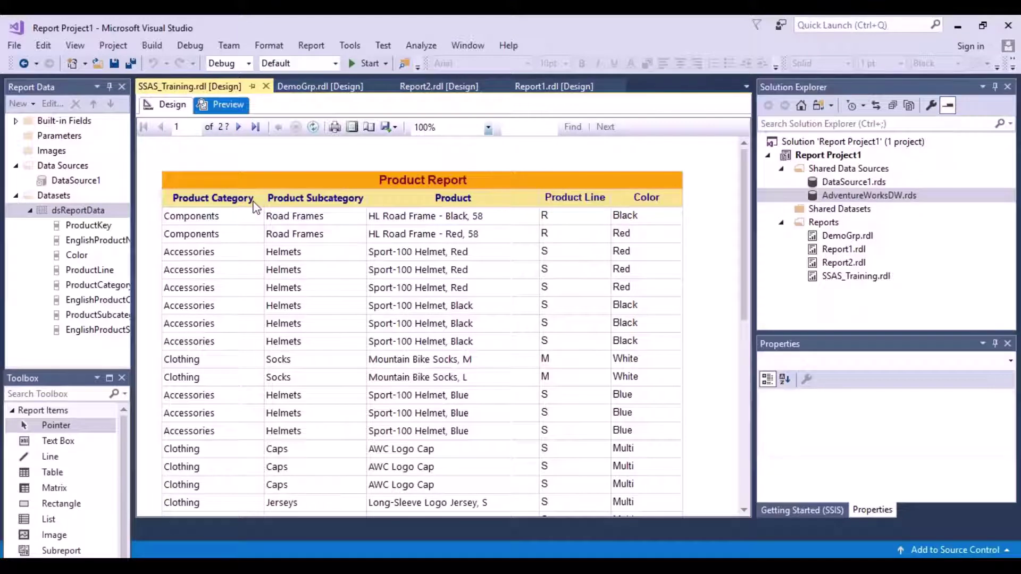
{"action": "left_click", "coordinate": [173, 104]}
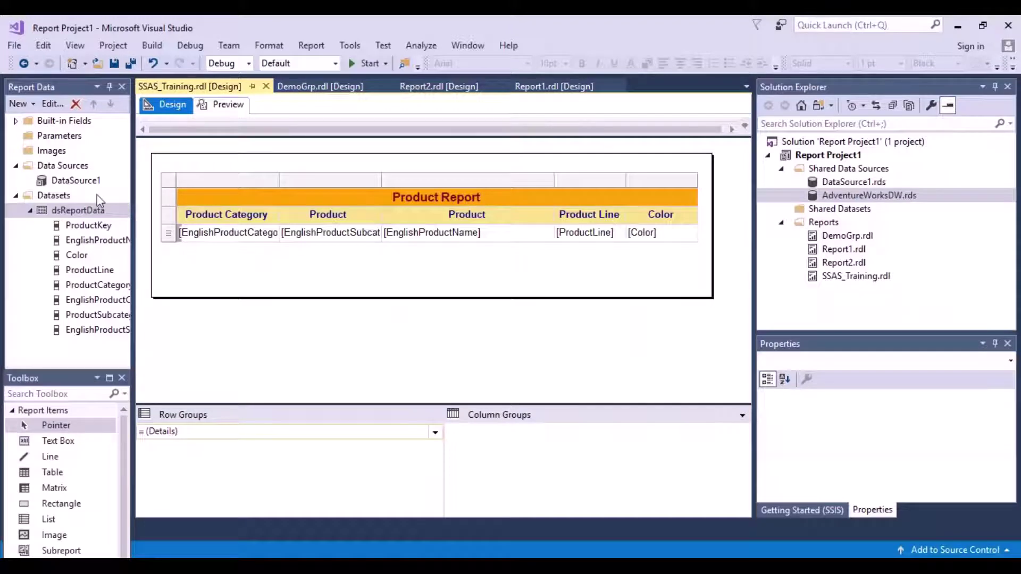
{"action": "left_click", "coordinate": [62, 137]}
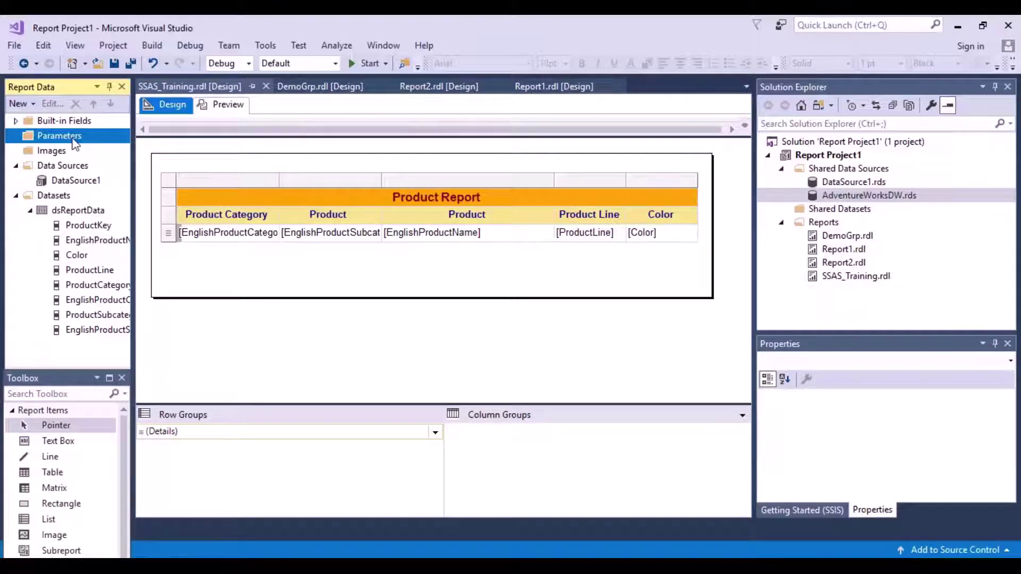
{"action": "right_click", "coordinate": [74, 140]}
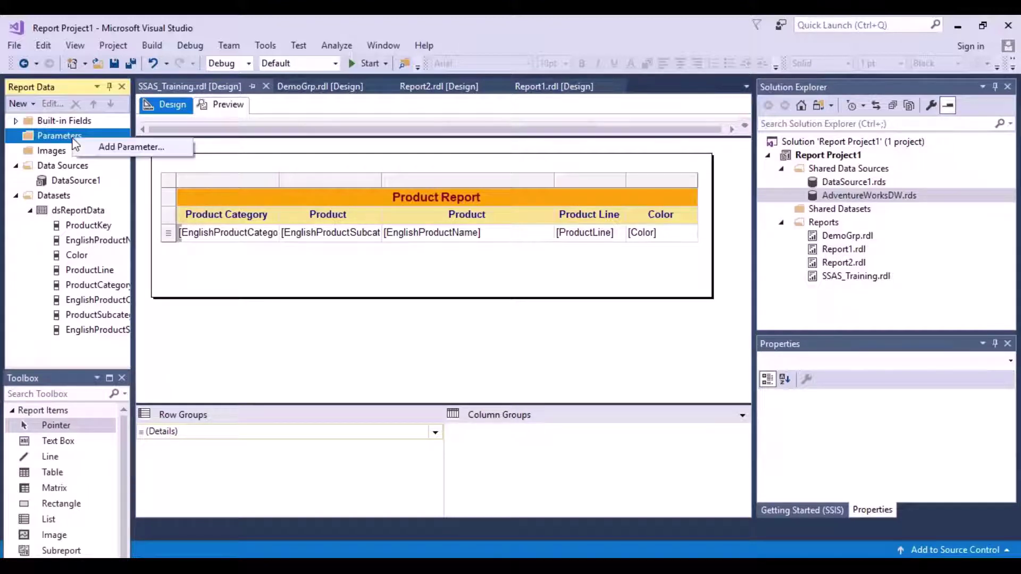
{"action": "left_click", "coordinate": [124, 149]}
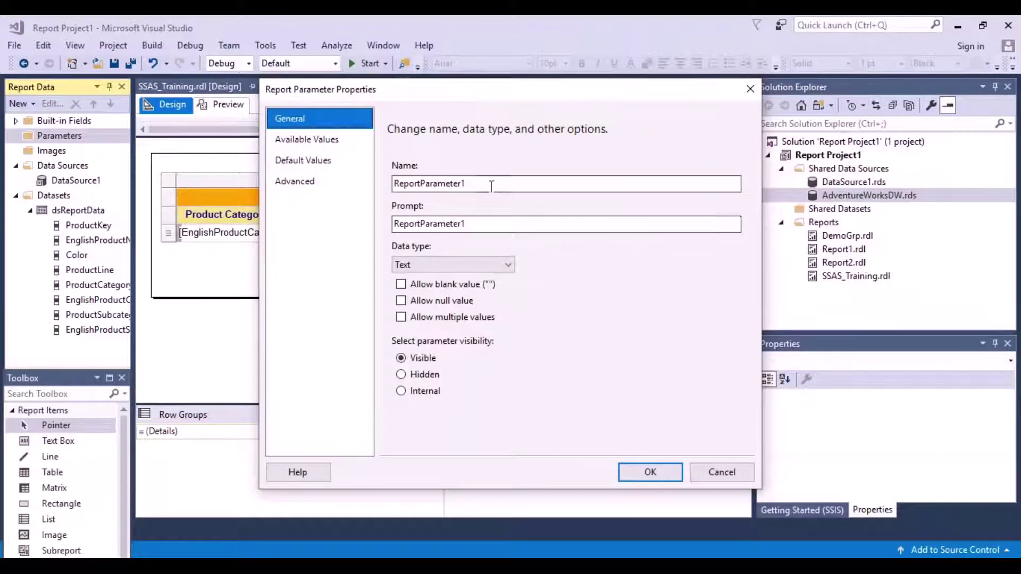
{"action": "double_click", "coordinate": [418, 184]}
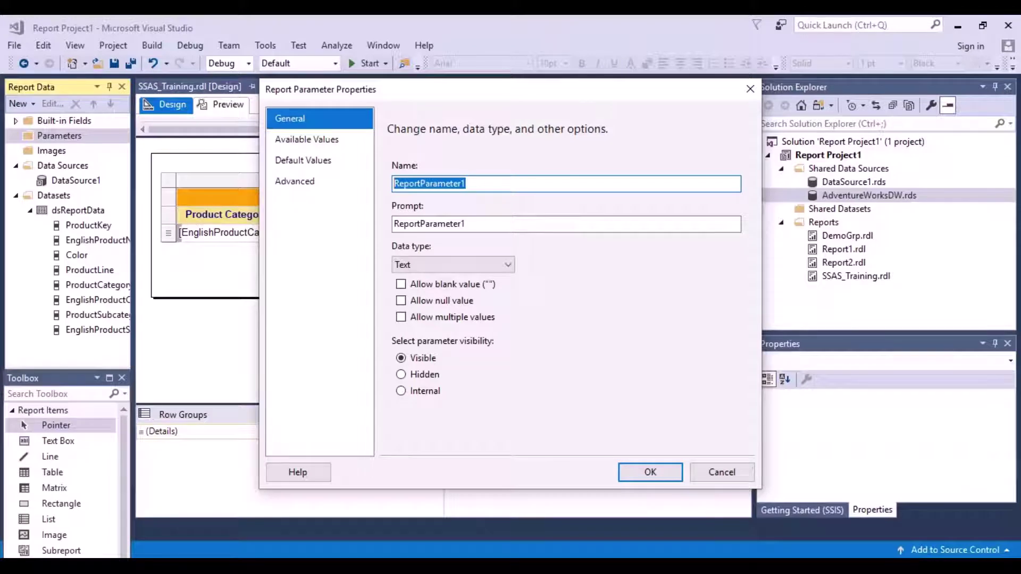
{"action": "type", "text": "param"}
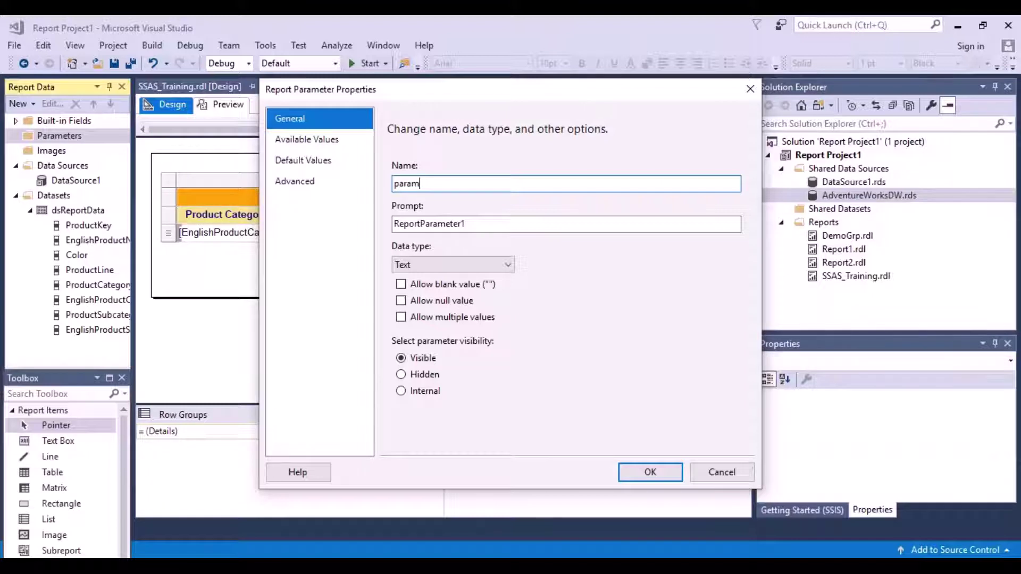
{"action": "type", "text": "ProductCategory"}
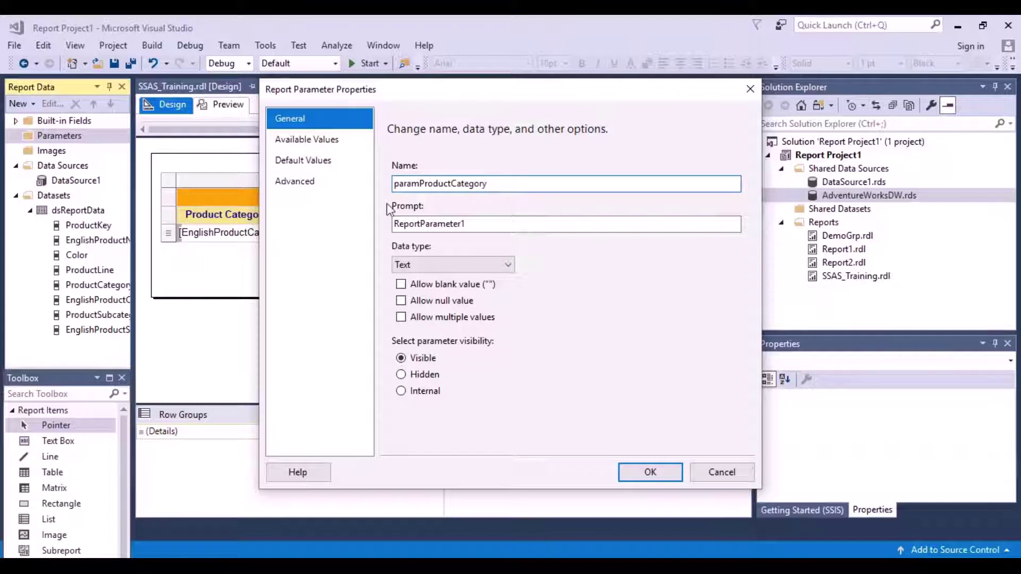
Set the new parameter's prompt to "Product Category" and save the parameter with the Text data type.
{"action": "left_click", "coordinate": [478, 226]}
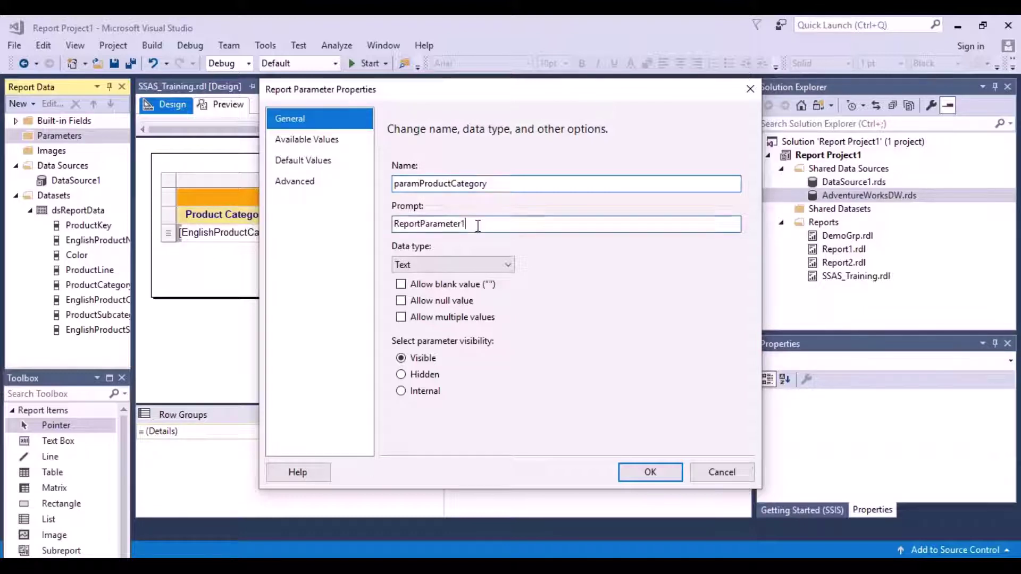
{"action": "left_click_drag", "start_coordinate": [478, 226], "coordinate": [395, 226]}
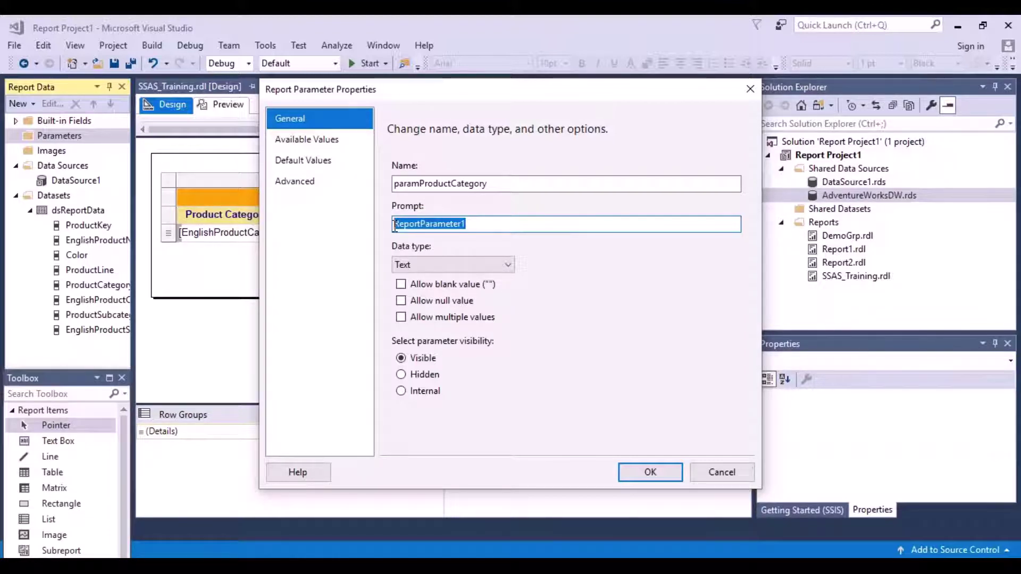
{"action": "type", "text": "Product"}
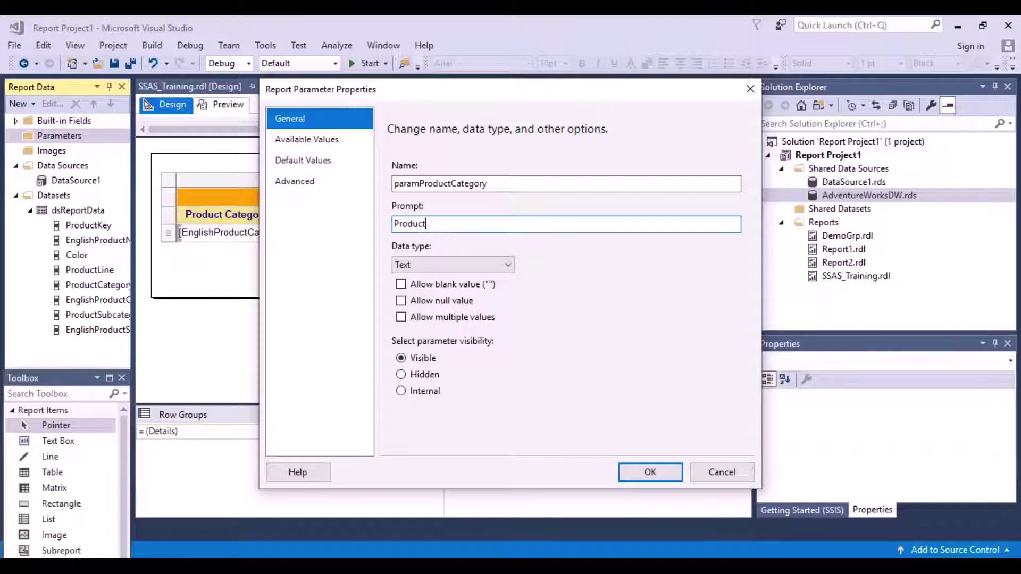
{"action": "type", "text": " Category"}
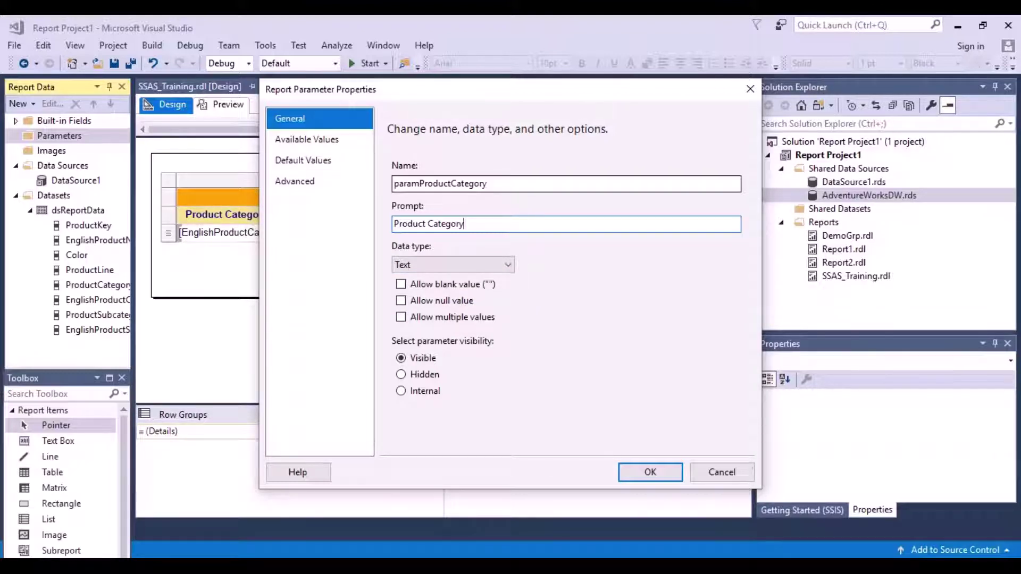
{"action": "left_click", "coordinate": [659, 472]}
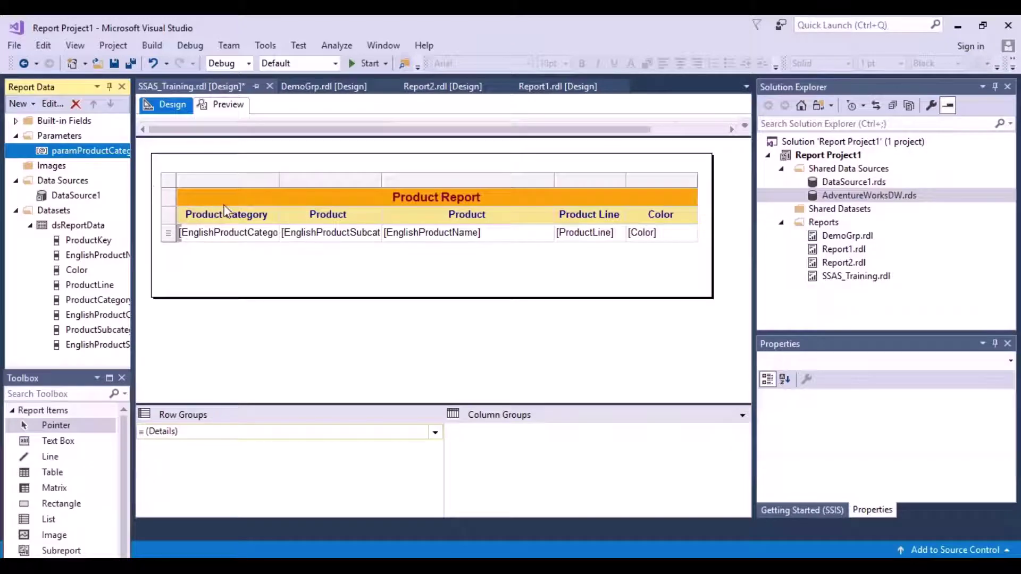
Preview the report with Bikes as the Product Category parameter value.
{"action": "left_click", "coordinate": [235, 109]}
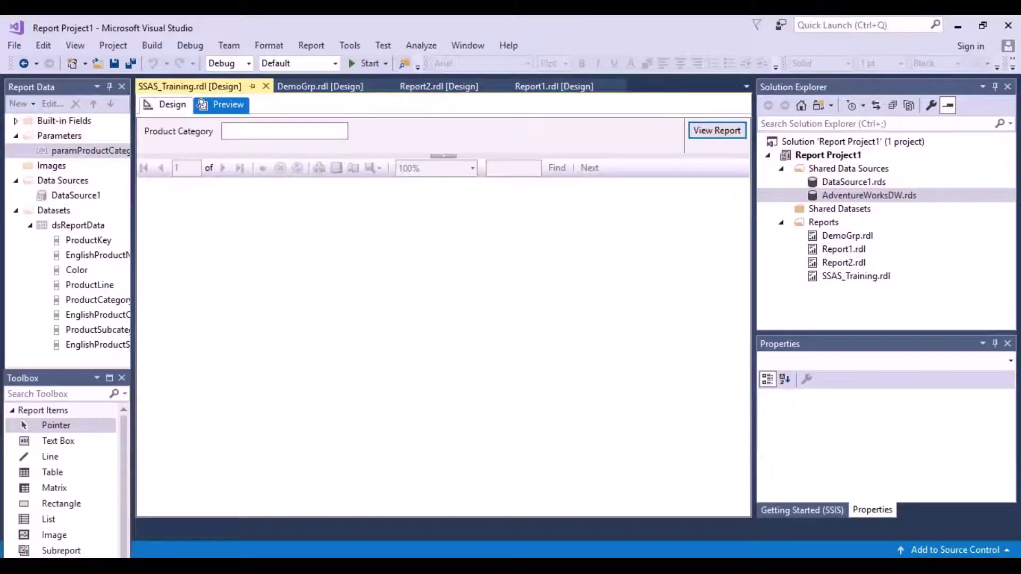
{"action": "left_click", "coordinate": [248, 131]}
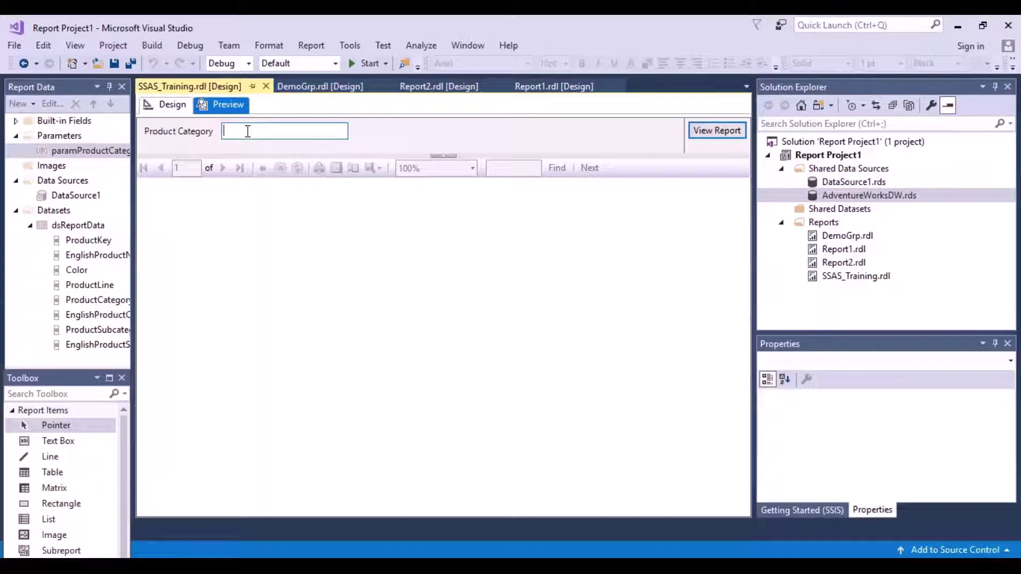
{"action": "type", "text": "Bikes"}
{"action": "left_click", "coordinate": [734, 139]}
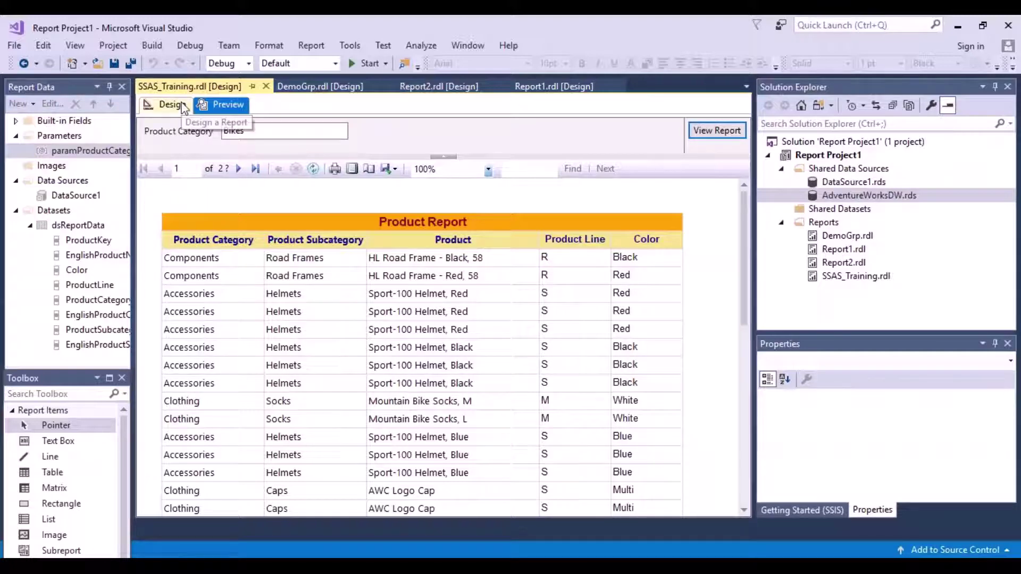
Add a filter to the dsReportData dataset with [EnglishProductCategoryName] as its expression.
{"action": "left_click", "coordinate": [173, 106]}
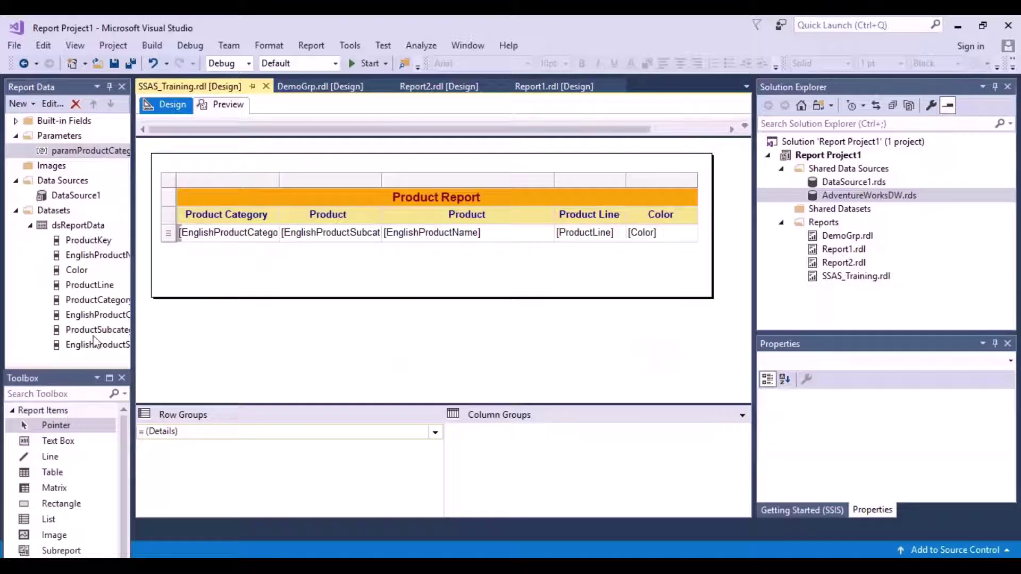
{"action": "left_click", "coordinate": [97, 228]}
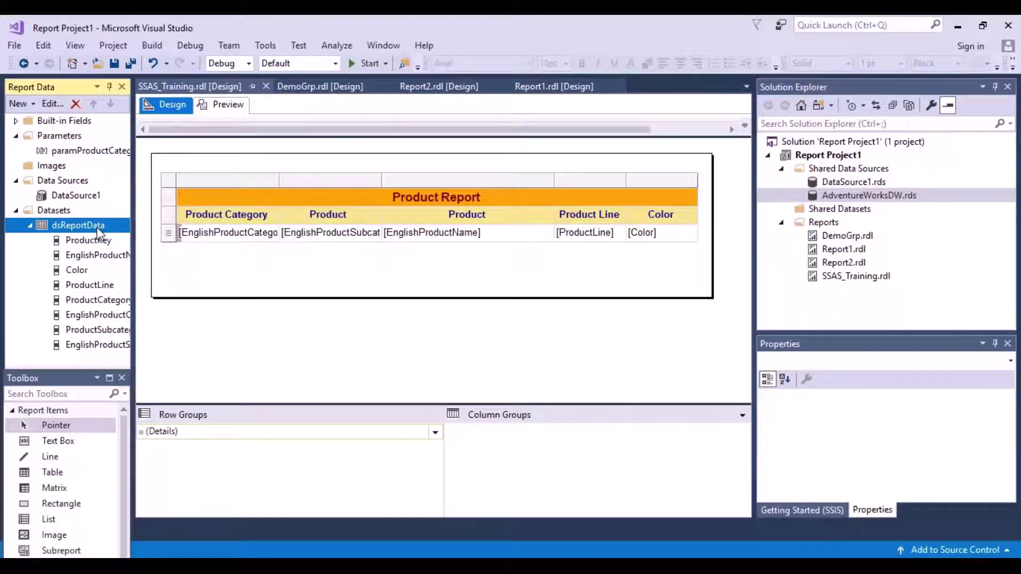
{"action": "right_click", "coordinate": [98, 232]}
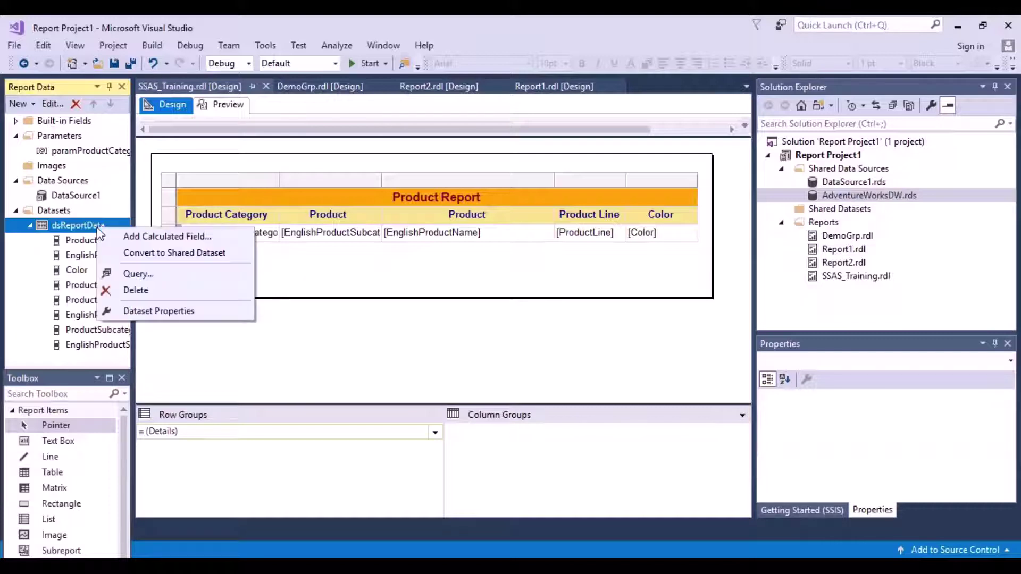
{"action": "left_click", "coordinate": [183, 313]}
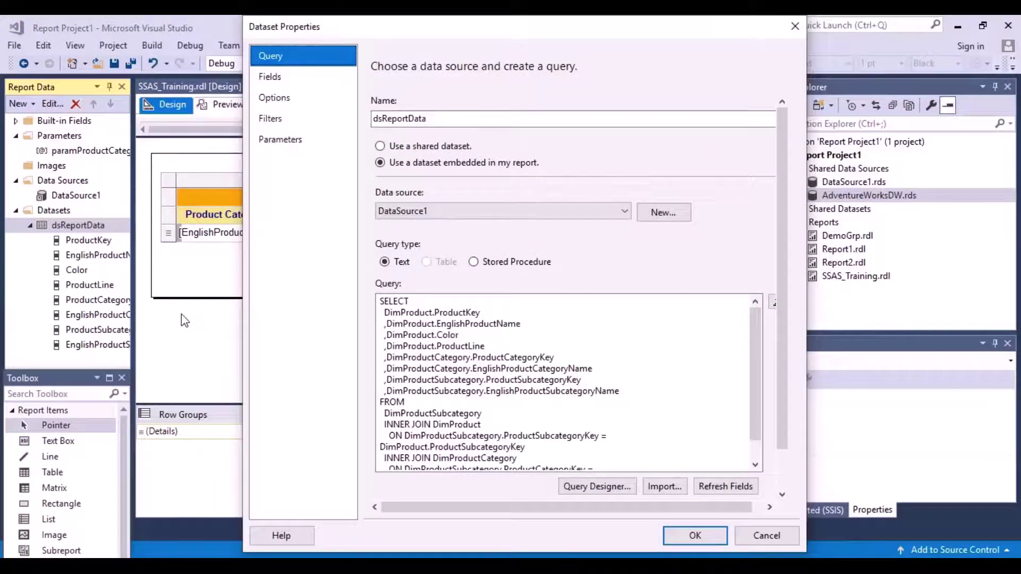
{"action": "left_click", "coordinate": [280, 125]}
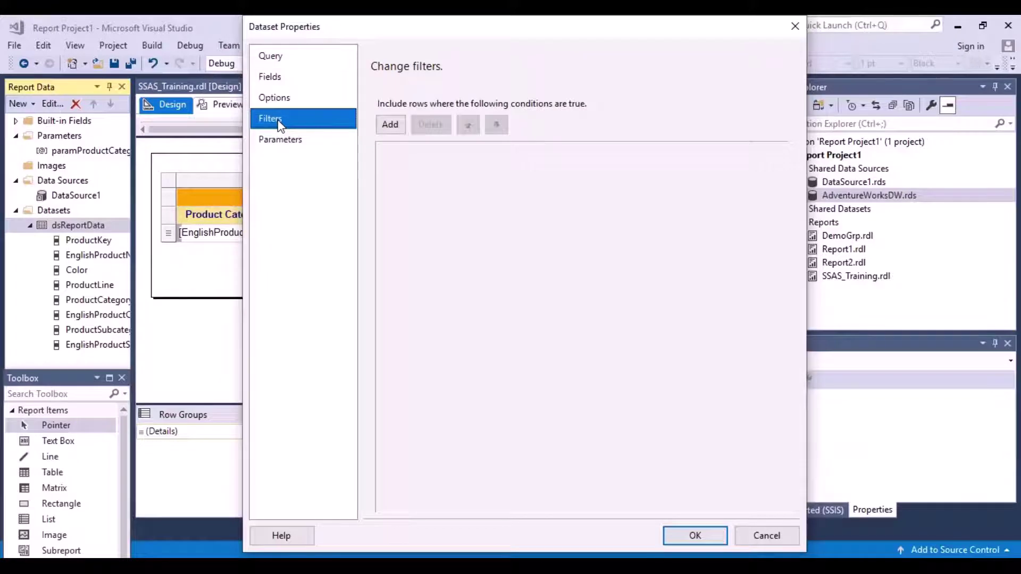
{"action": "left_click", "coordinate": [387, 132]}
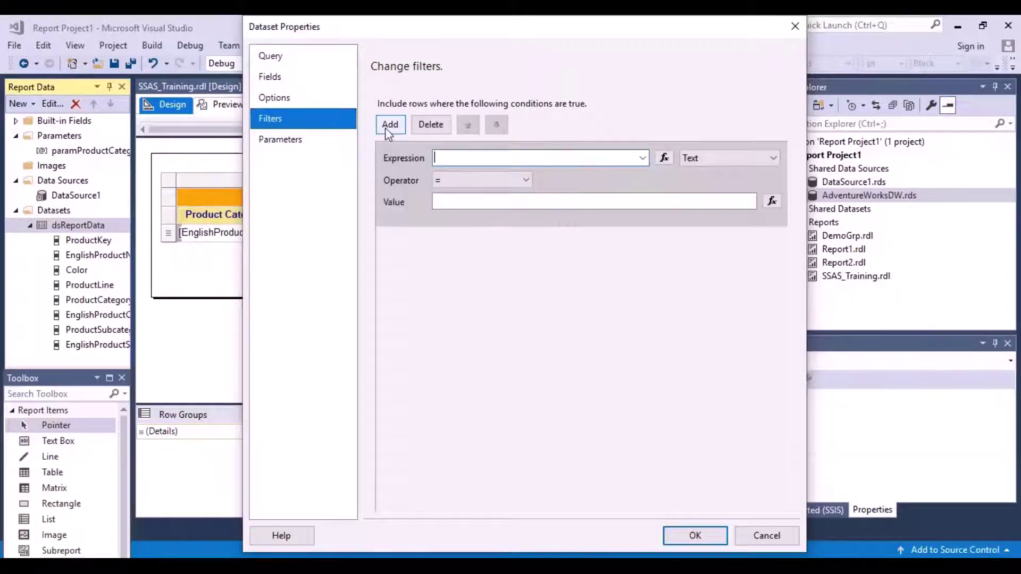
{"action": "left_click", "coordinate": [645, 158]}
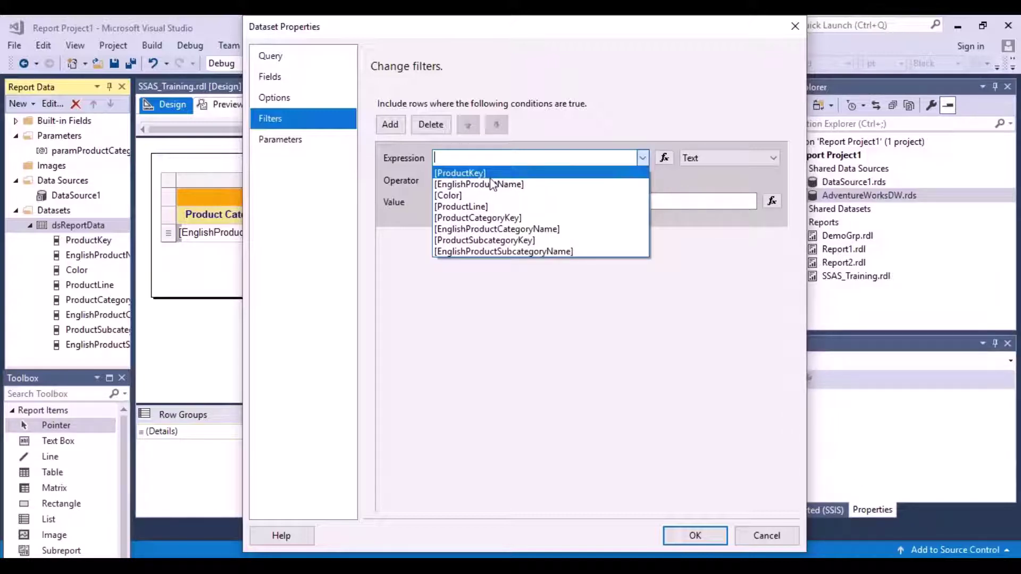
{"action": "left_click", "coordinate": [475, 229]}
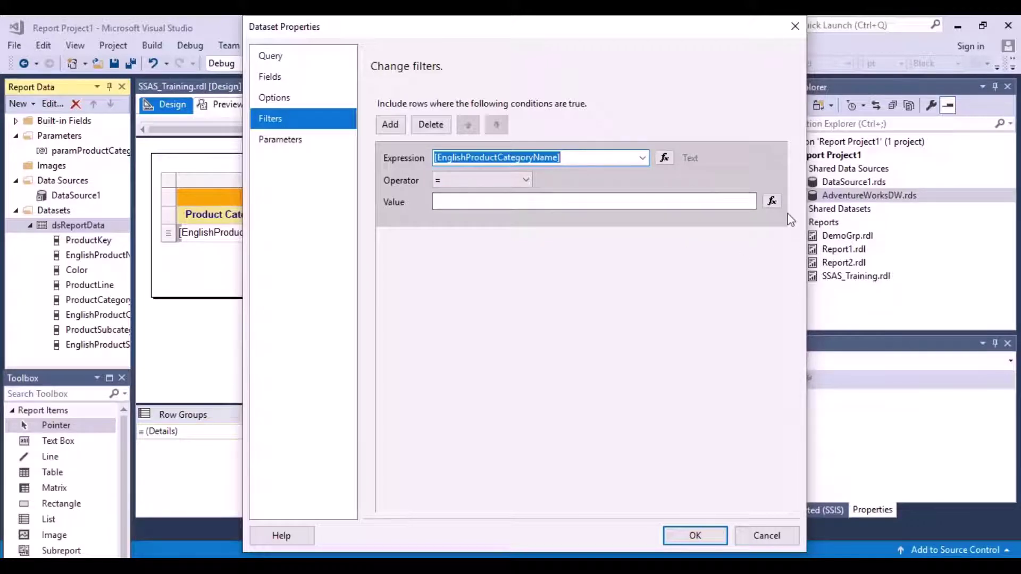
Set the filter value to =Parameters!paramProductCategory.Value and save the dataset properties.
{"action": "left_click", "coordinate": [772, 202]}
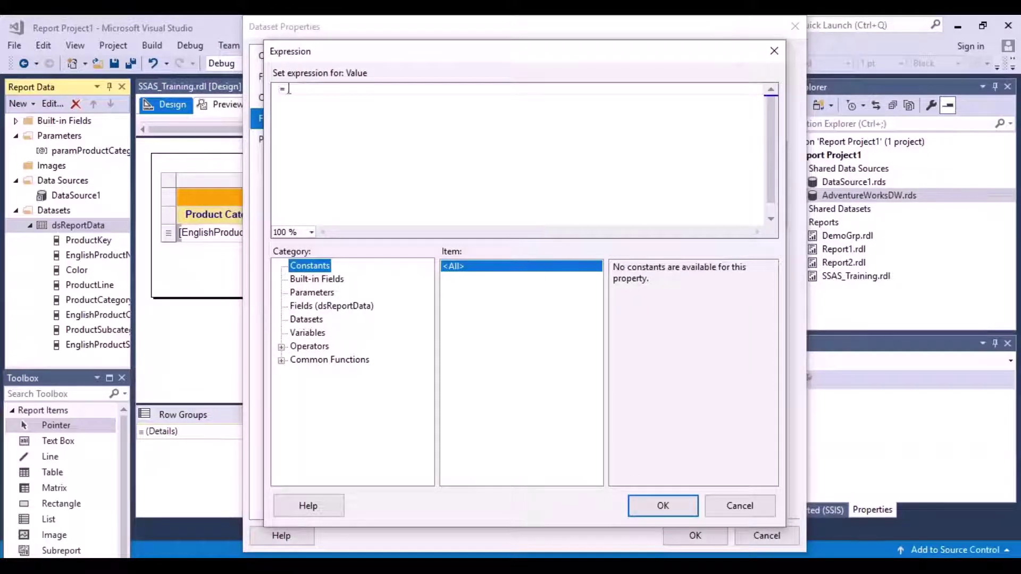
{"action": "left_click", "coordinate": [319, 266]}
{"action": "left_click", "coordinate": [317, 294]}
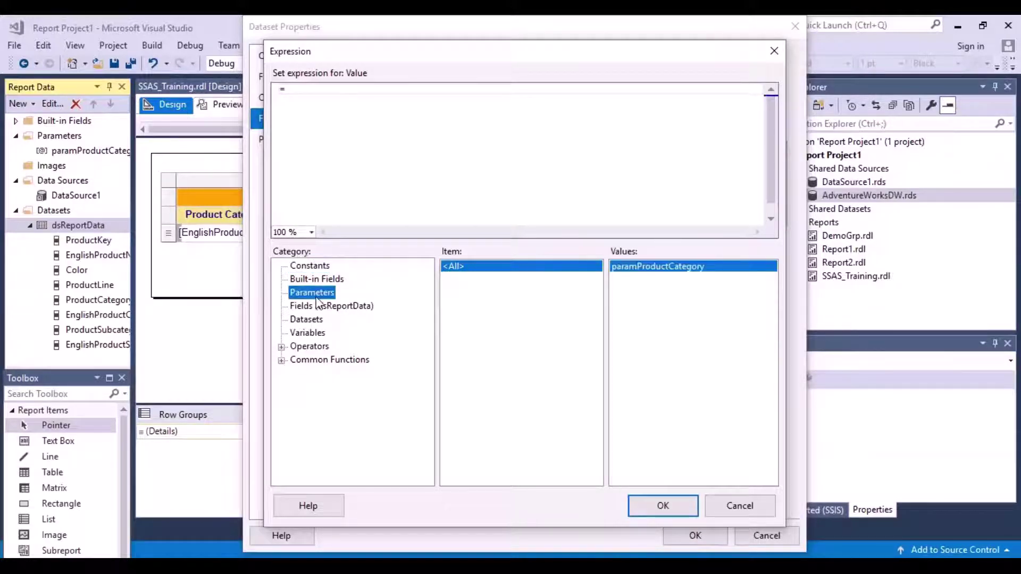
{"action": "double_click", "coordinate": [706, 273]}
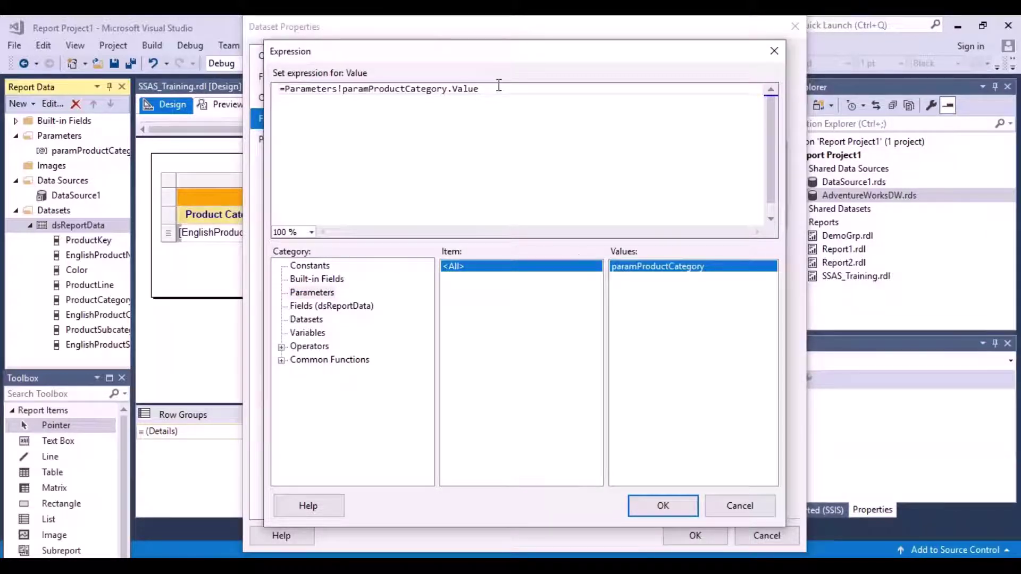
{"action": "left_click_drag", "start_coordinate": [479, 89], "coordinate": [288, 85]}
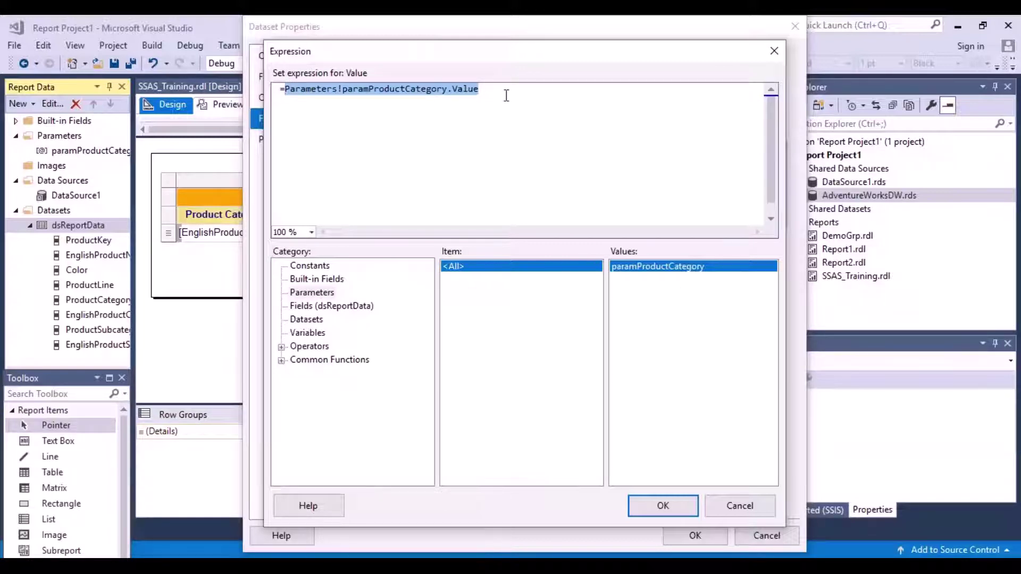
{"action": "left_click", "coordinate": [665, 505]}
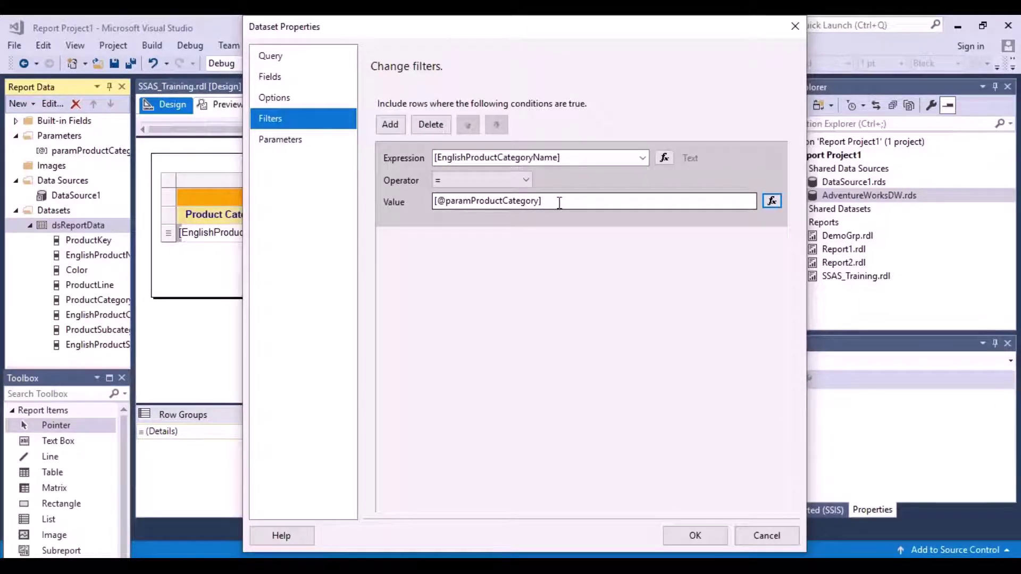
{"action": "left_click", "coordinate": [696, 535]}
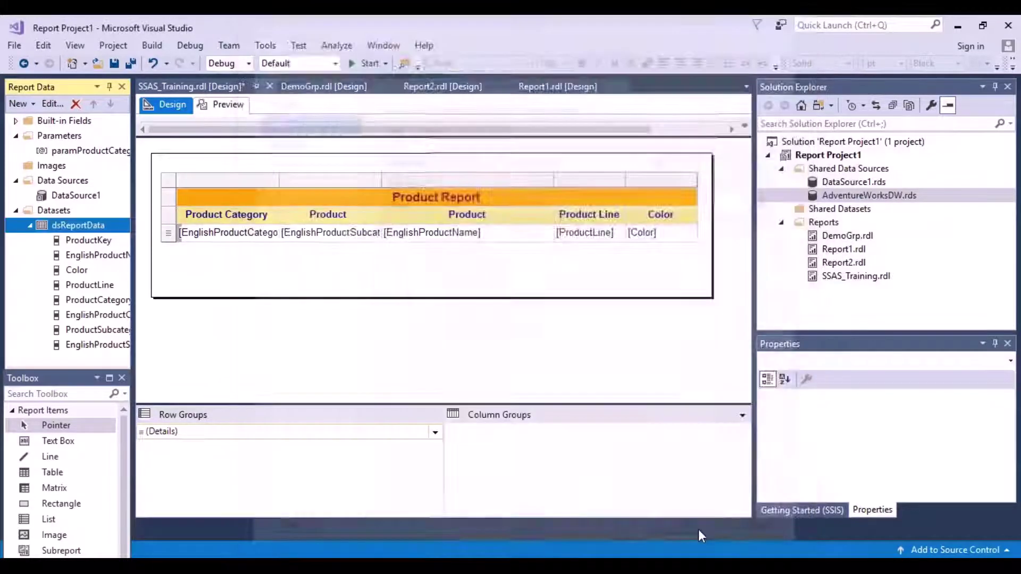
Run the filtered report preview for the Bikes product category and look through the listed rows.
{"action": "left_click", "coordinate": [236, 108]}
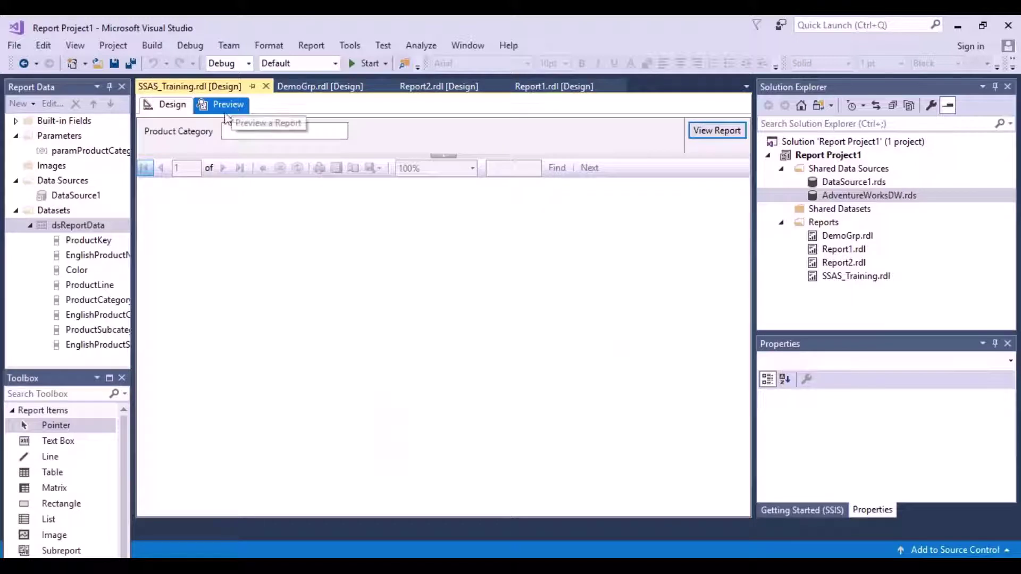
{"action": "left_click", "coordinate": [249, 132]}
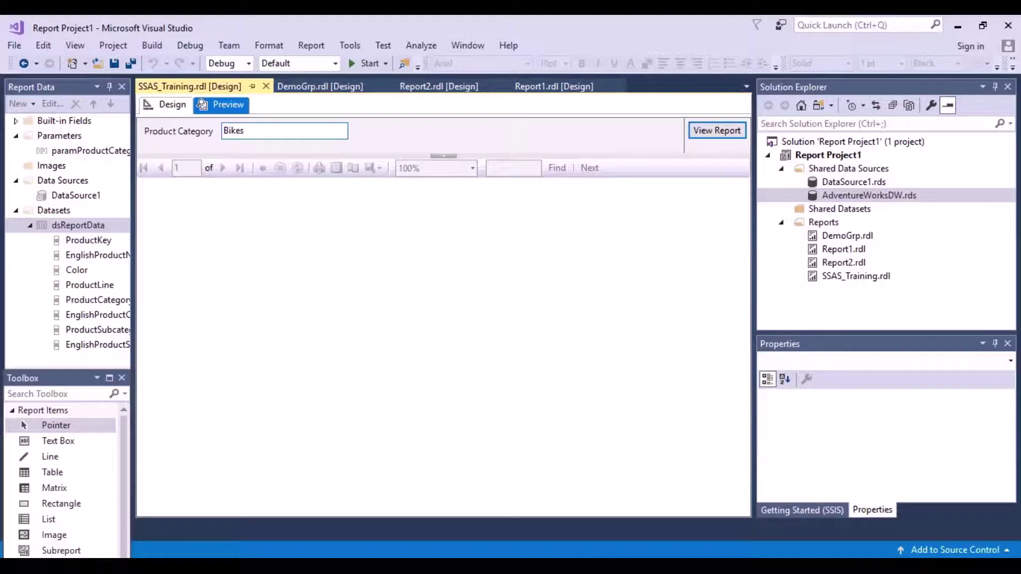
{"action": "left_click", "coordinate": [717, 131]}
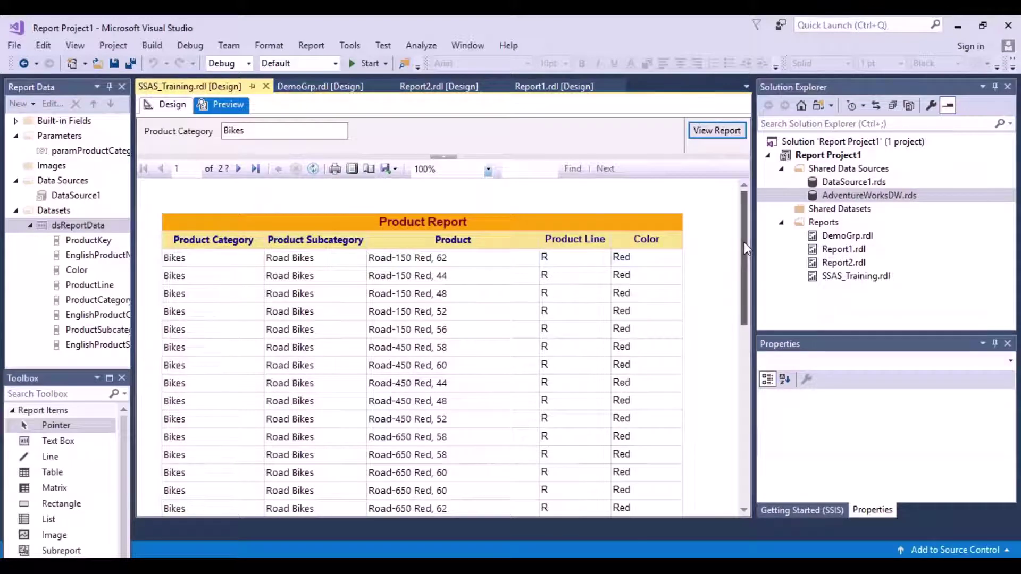
{"action": "mouse_move", "coordinate": [745, 242]}
{"action": "left_mouse_down"}
{"action": "mouse_move", "coordinate": [745, 447]}
{"action": "mouse_move", "coordinate": [742, 222]}
{"action": "left_mouse_up"}
Try running the report preview with the Product Category parameter left empty.
{"action": "left_click", "coordinate": [287, 129]}
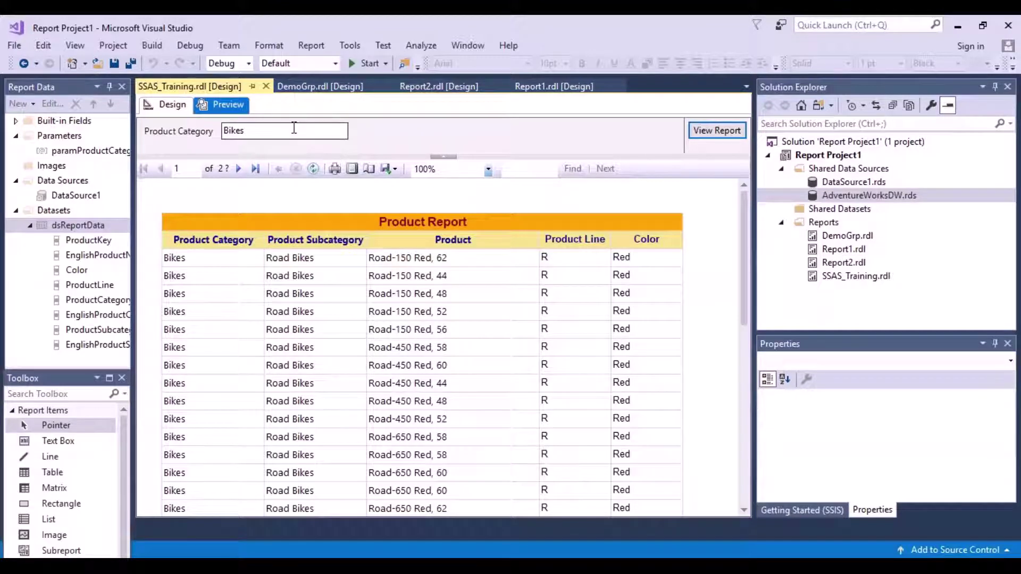
{"action": "left_click_drag", "start_coordinate": [284, 129], "coordinate": [212, 133]}
{"action": "key", "text": "BackSpace"}
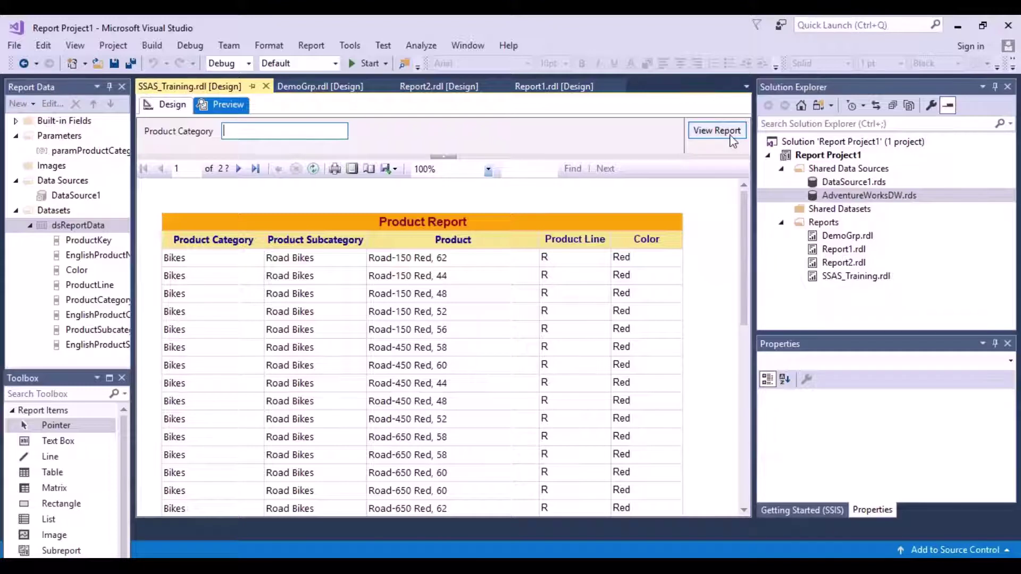
{"action": "left_click", "coordinate": [717, 130]}
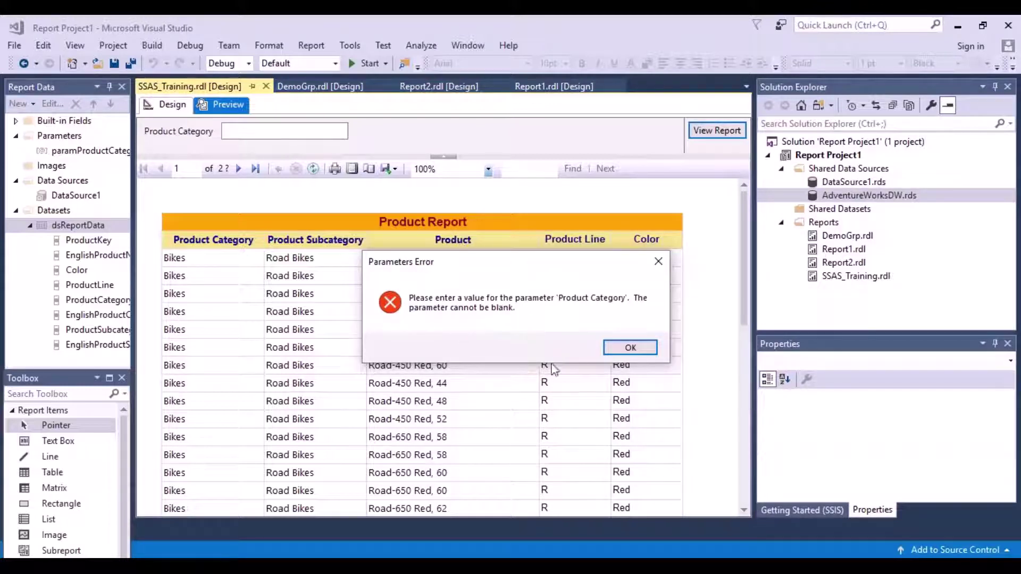
{"action": "left_click", "coordinate": [630, 349]}
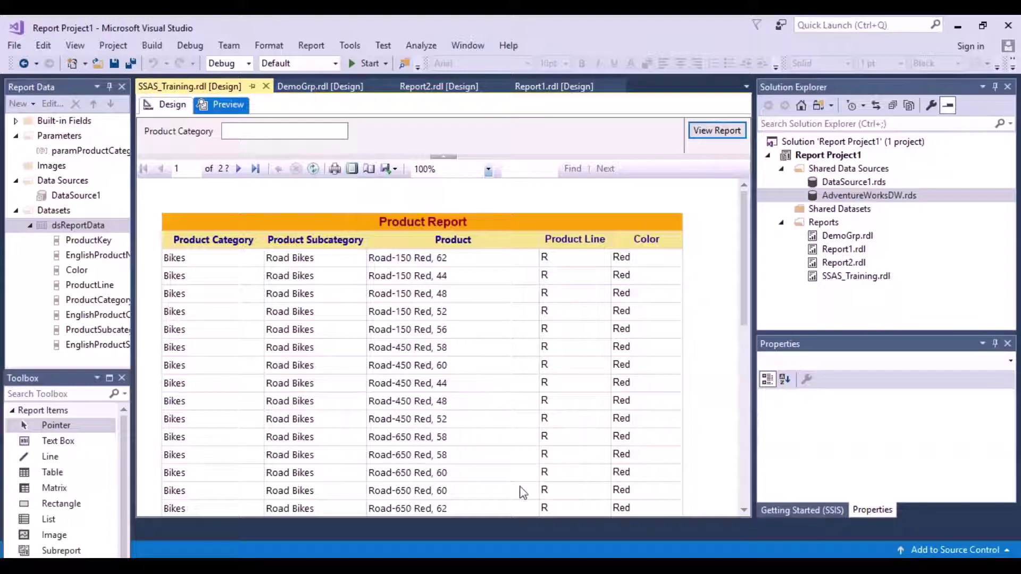
Allow blank and null values for the paramProductCategory report parameter and save its properties.
{"action": "left_click", "coordinate": [177, 105]}
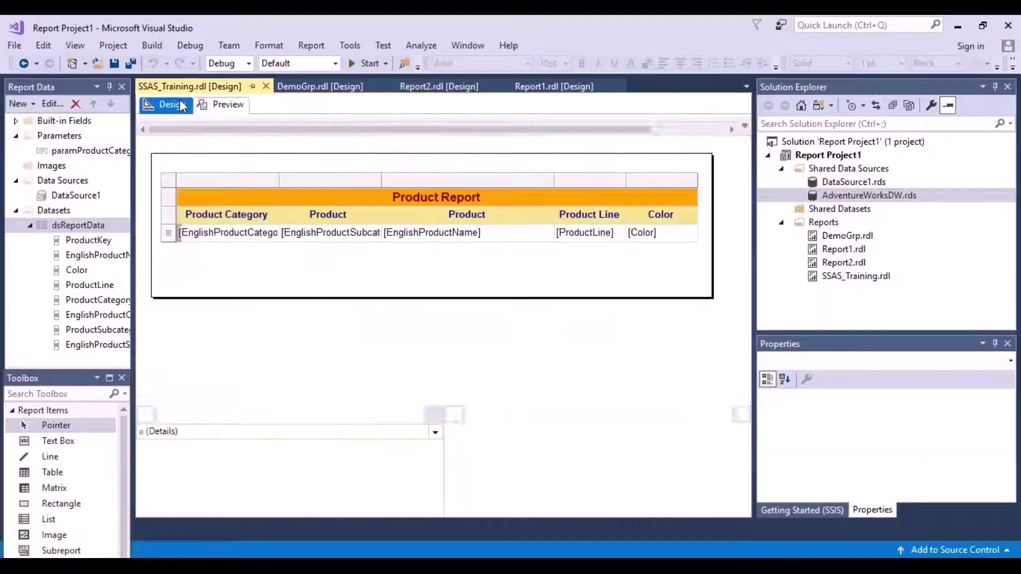
{"action": "left_click", "coordinate": [106, 153]}
{"action": "double_click", "coordinate": [106, 153]}
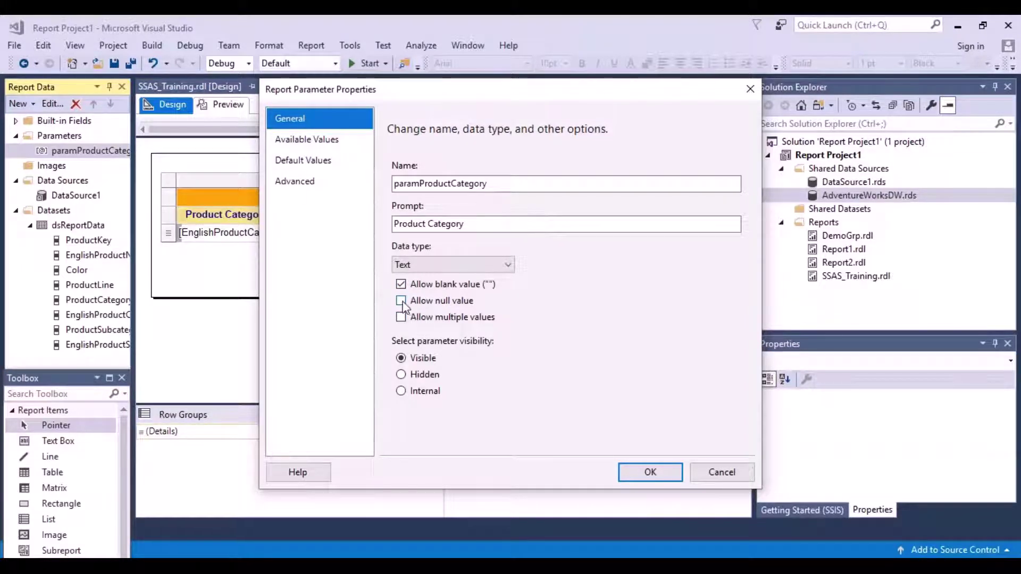
{"action": "left_click", "coordinate": [402, 303]}
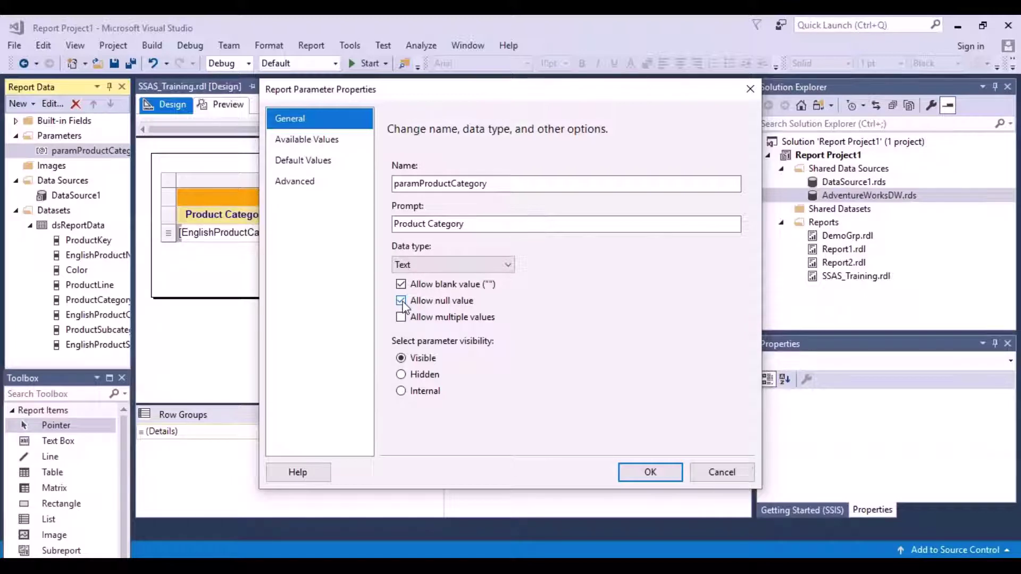
{"action": "left_click", "coordinate": [652, 473]}
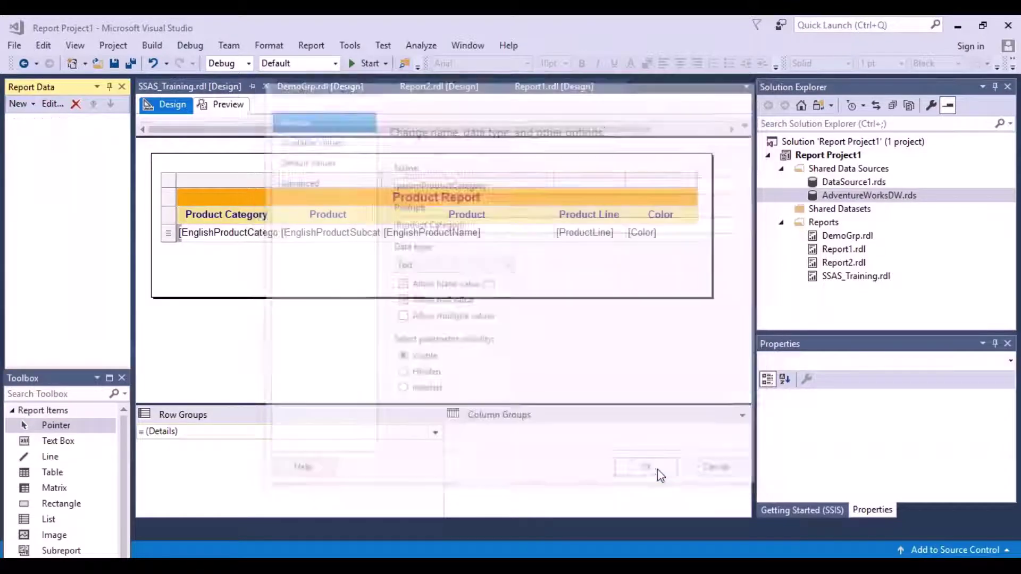
Preview the report with Product Category set to NULL, and run it again with NULL off and the value blank.
{"action": "left_click", "coordinate": [236, 106]}
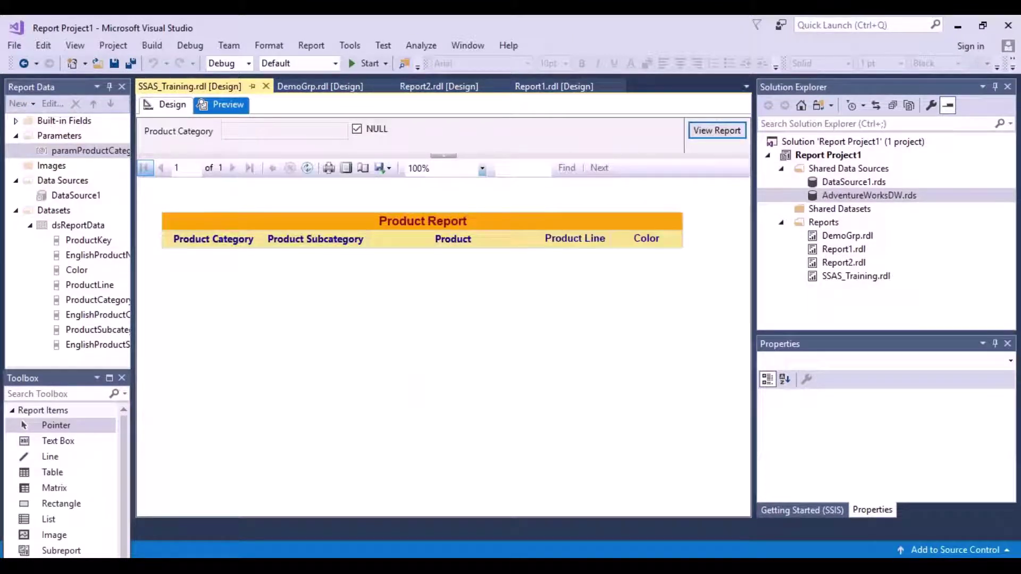
{"action": "left_click", "coordinate": [357, 130]}
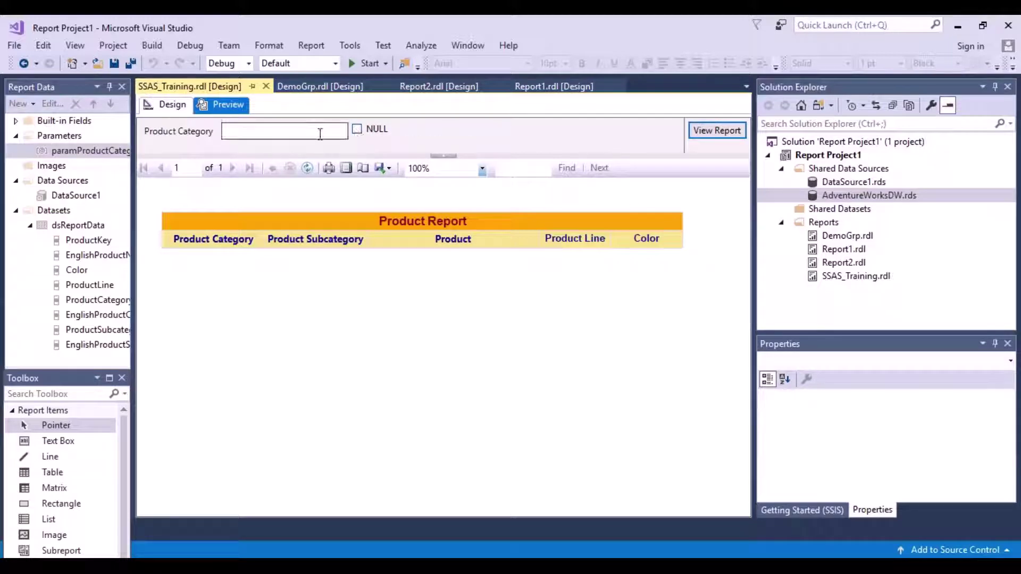
{"action": "left_click", "coordinate": [710, 132]}
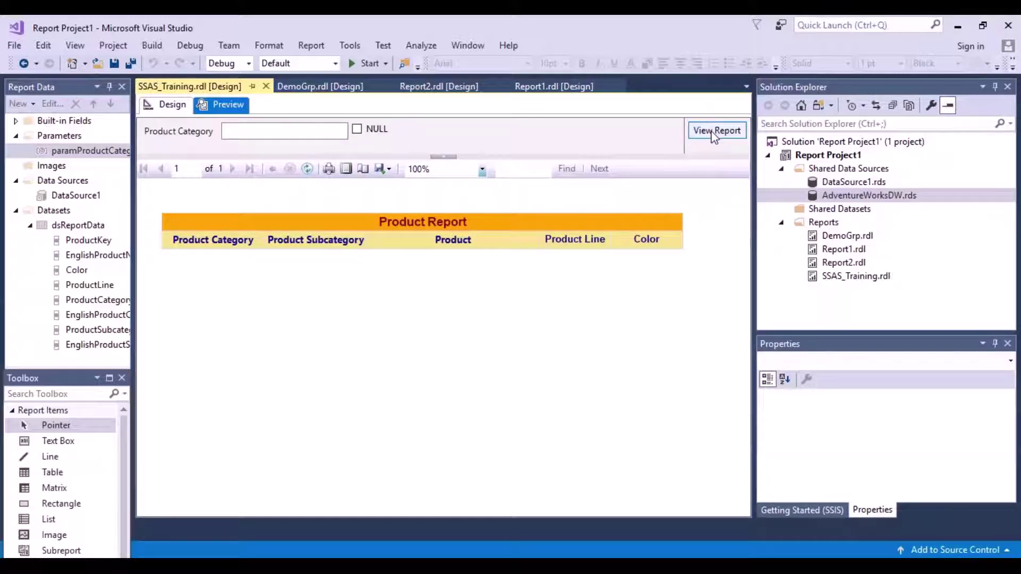
Open the dsReportData dataset properties and review the value used in its product category filter.
{"action": "left_click", "coordinate": [172, 105]}
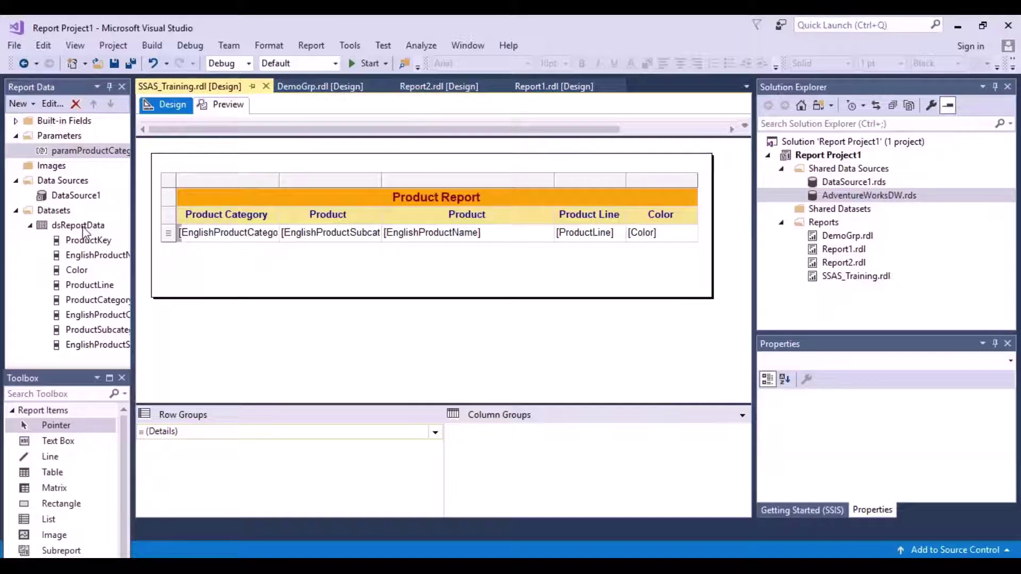
{"action": "right_click", "coordinate": [83, 229]}
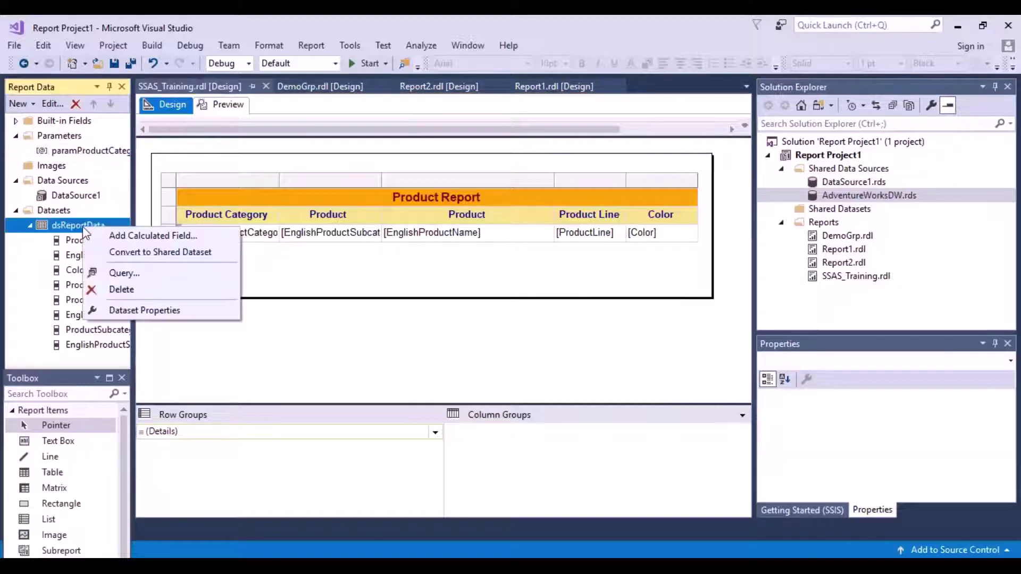
{"action": "left_click", "coordinate": [146, 312]}
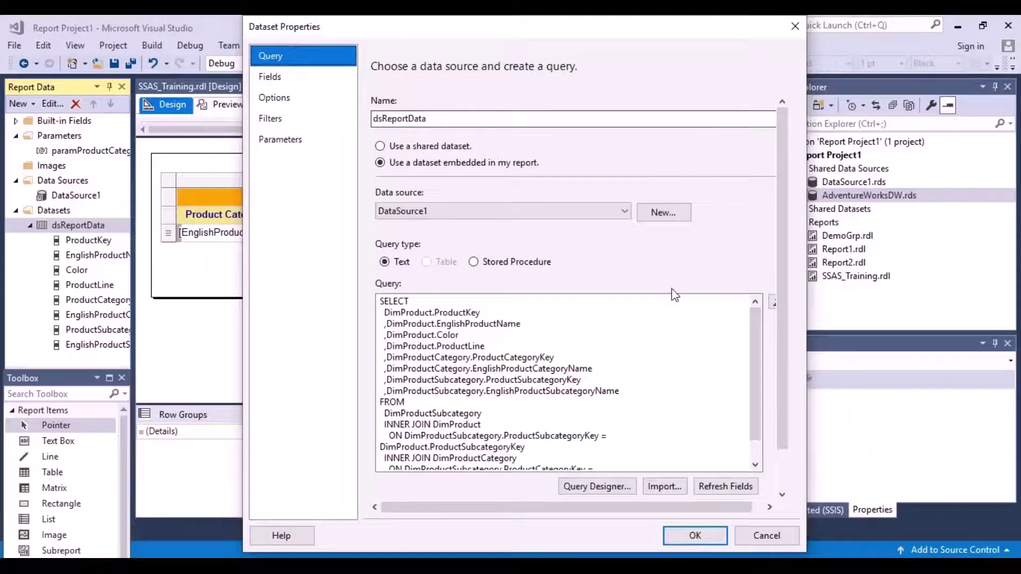
{"action": "left_click", "coordinate": [274, 122]}
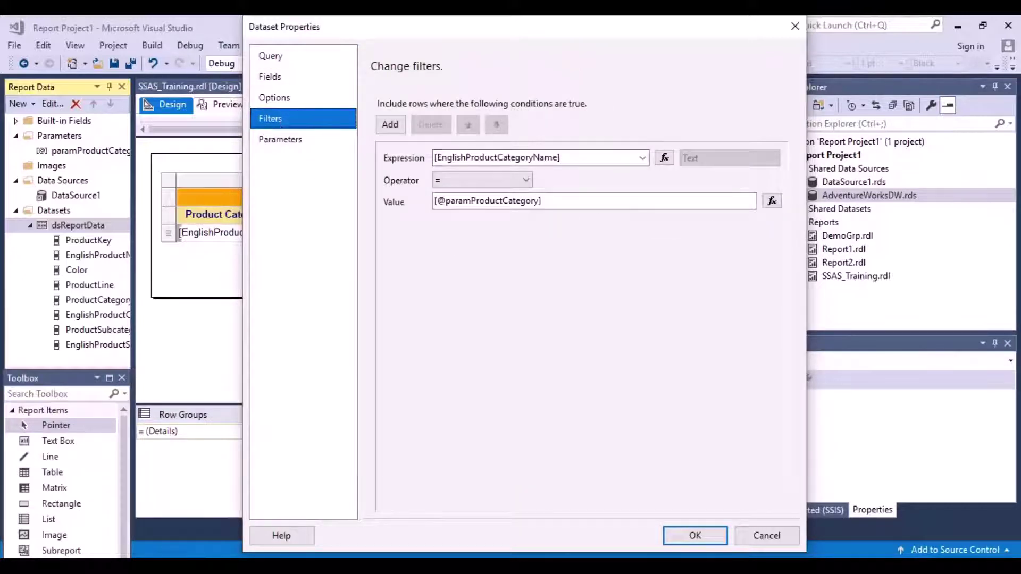
{"action": "left_click", "coordinate": [538, 202]}
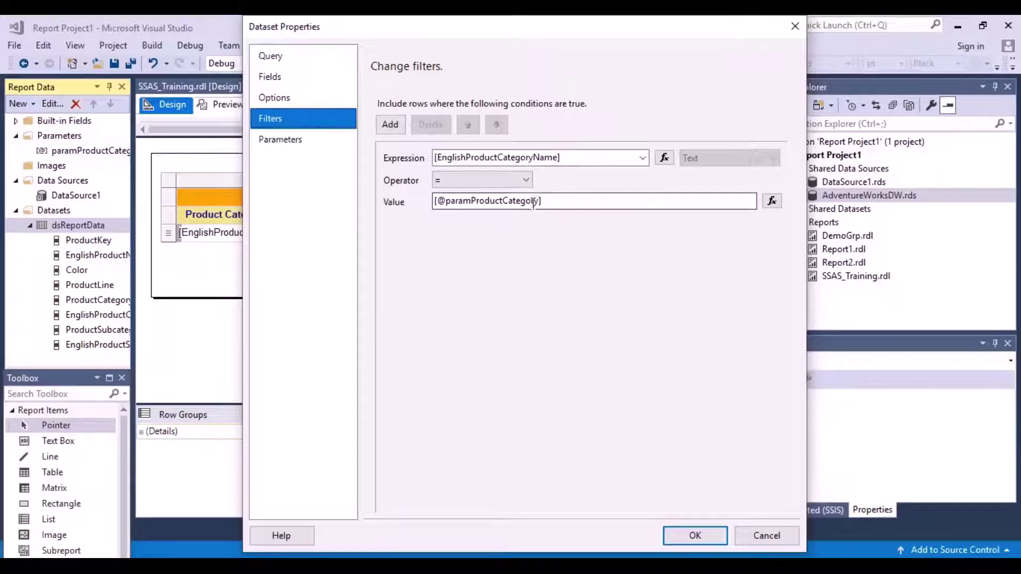
{"action": "left_click_drag", "start_coordinate": [541, 201], "coordinate": [442, 204]}
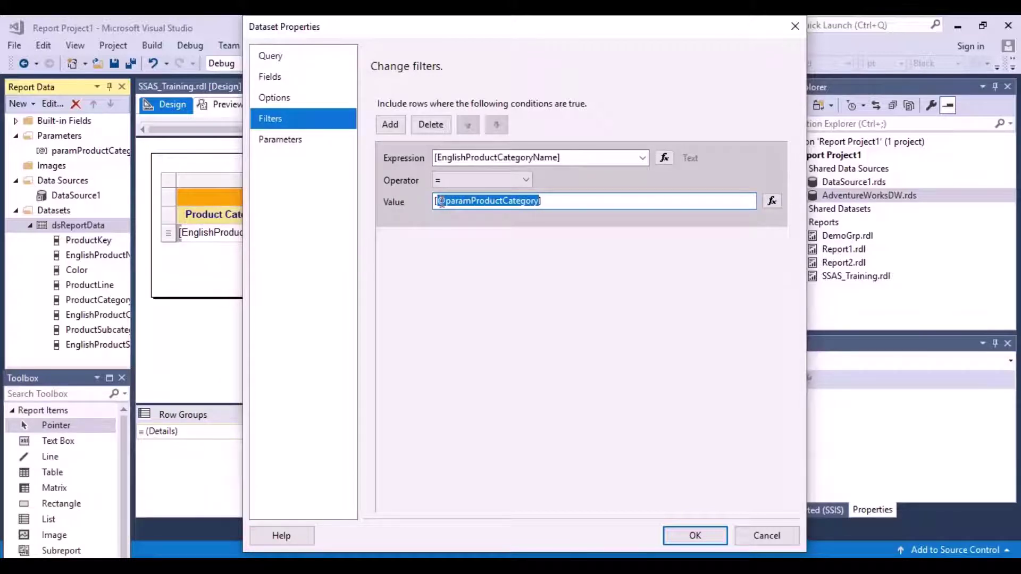
Append a WHERE line to the end of the dsReportData query, followed by an empty line.
{"action": "left_click", "coordinate": [287, 60]}
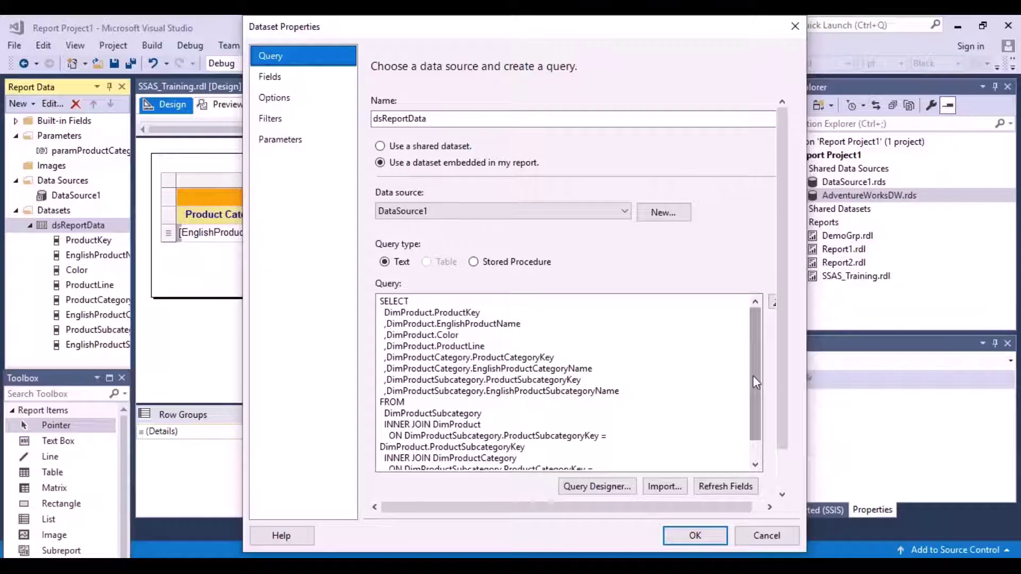
{"action": "left_click_drag", "start_coordinate": [752, 377], "coordinate": [753, 349]}
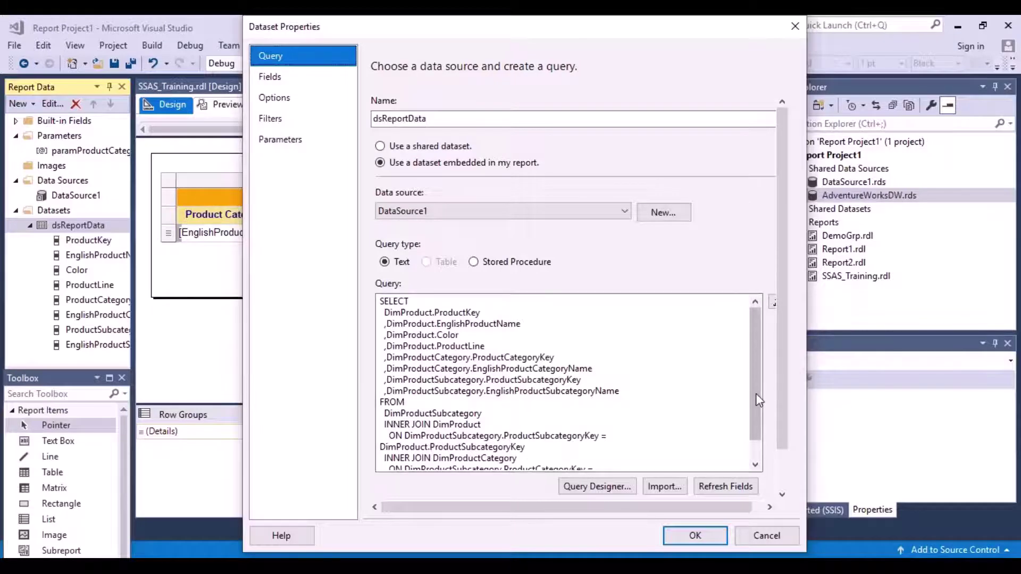
{"action": "left_click_drag", "start_coordinate": [755, 394], "coordinate": [757, 442]}
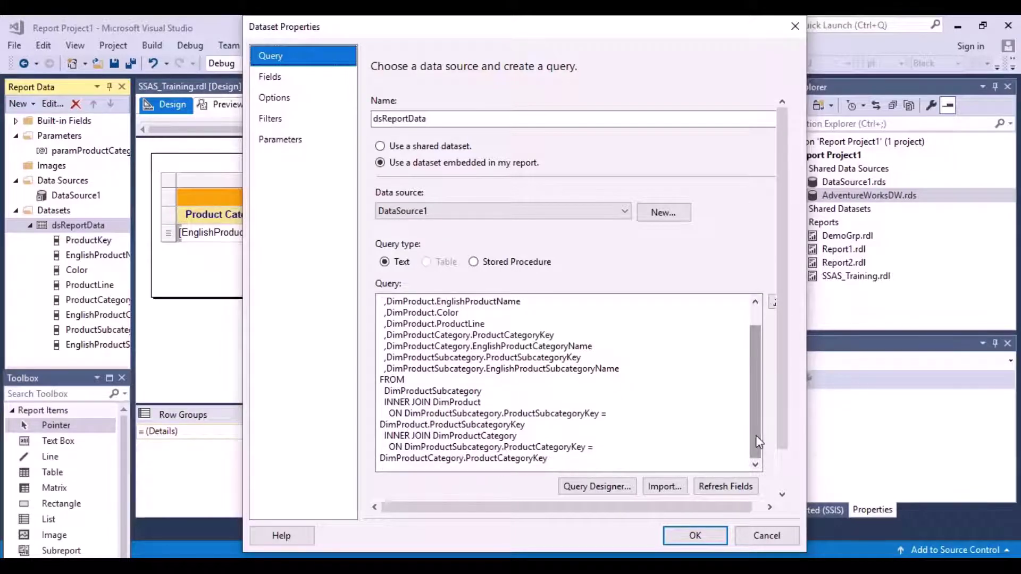
{"action": "left_click", "coordinate": [567, 458]}
{"action": "key", "text": "Return"}
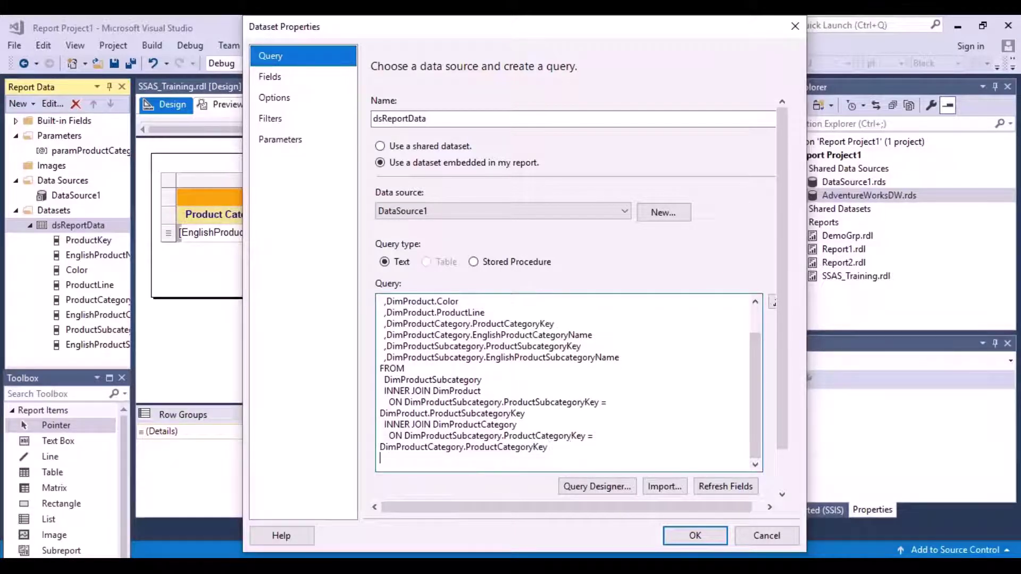
{"action": "type", "text": "WHERE"}
{"action": "key", "text": "Return"}
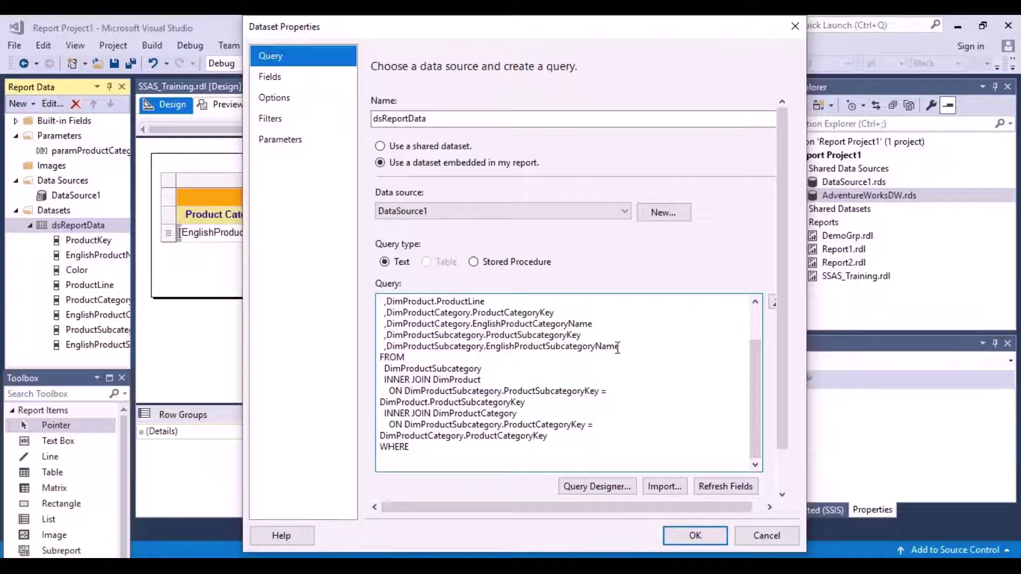
{"action": "left_click_drag", "start_coordinate": [598, 325], "coordinate": [388, 322]}
{"action": "key", "text": "ctrl+c"}
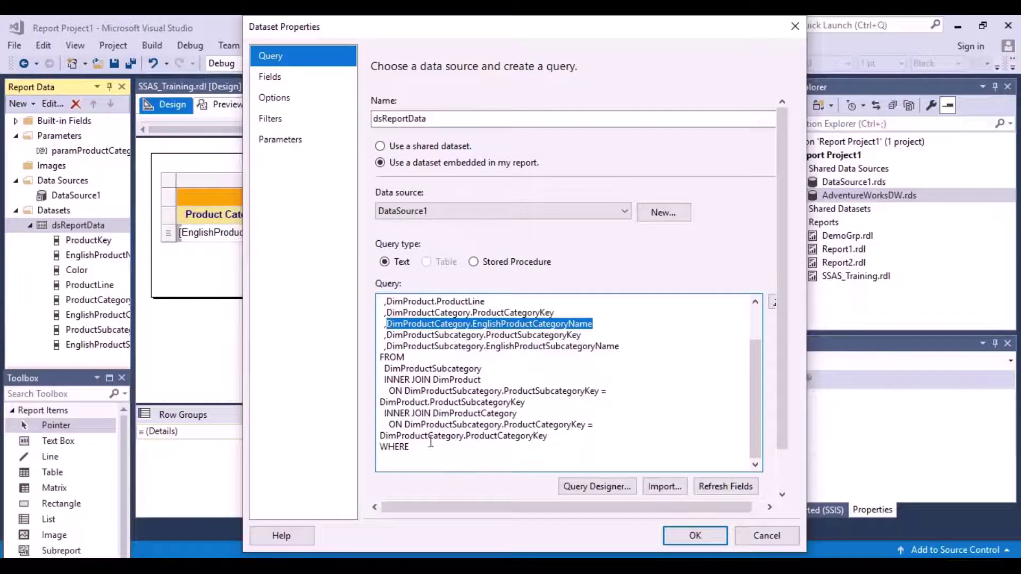
{"action": "left_click", "coordinate": [405, 459]}
{"action": "key", "text": "ctrl+v"}
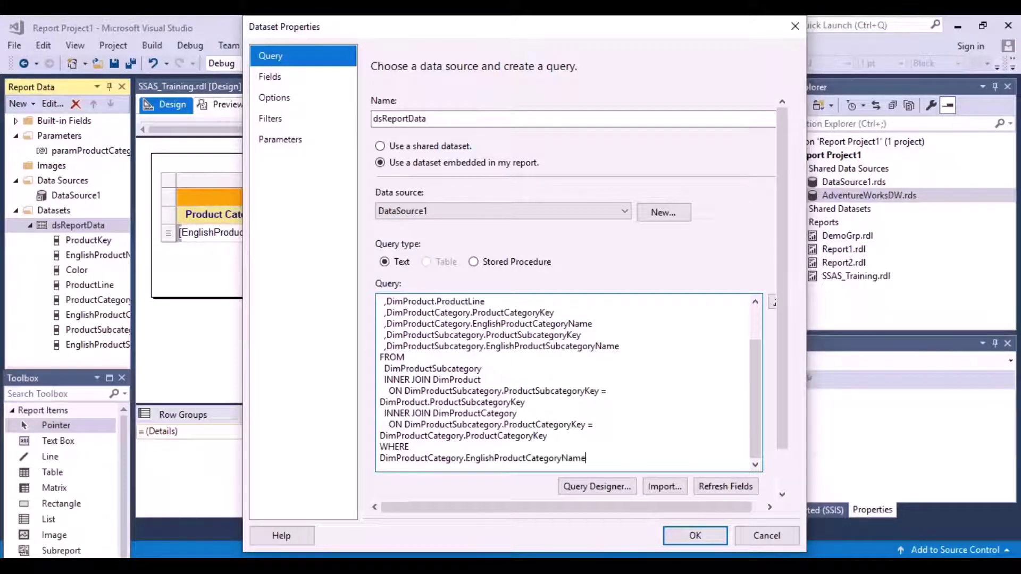
{"action": "type", "text": "= @"}
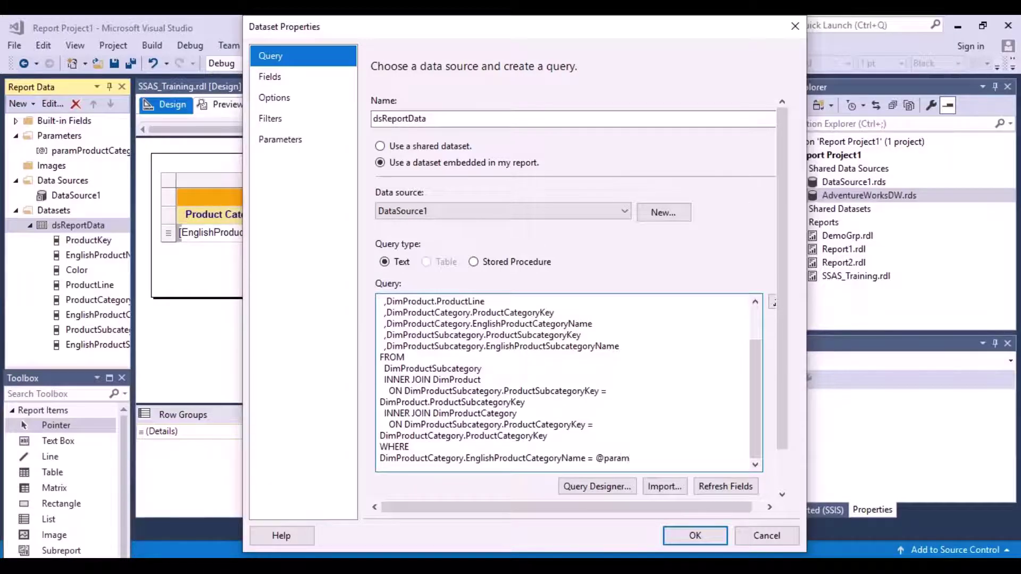
{"action": "type", "text": "productCategory"}
{"action": "left_click", "coordinate": [382, 457]}
{"action": "type", "text": "("}
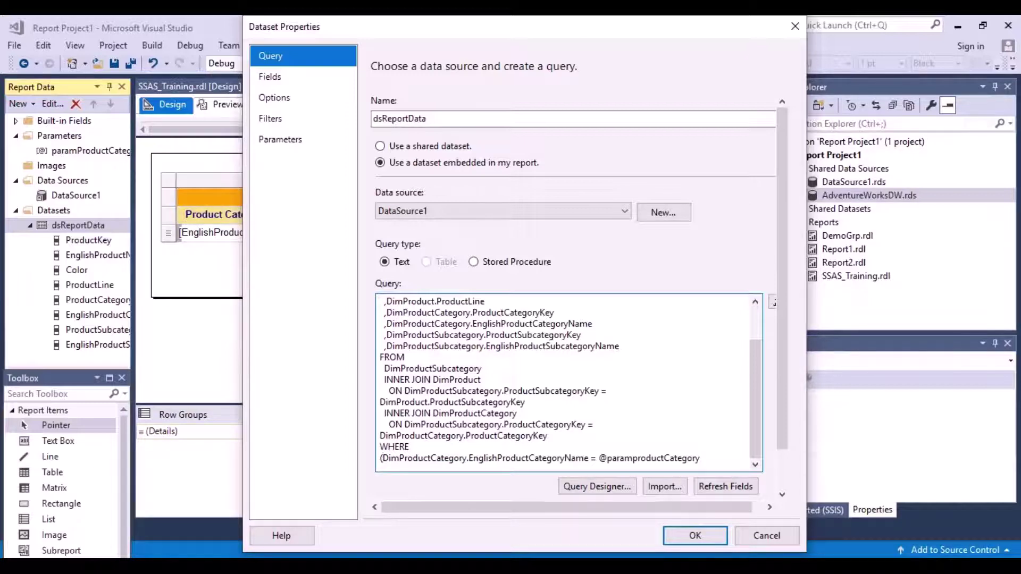
{"action": "left_click", "coordinate": [708, 457]}
{"action": "key", "text": "Return"}
{"action": "type", "text": "OR"}
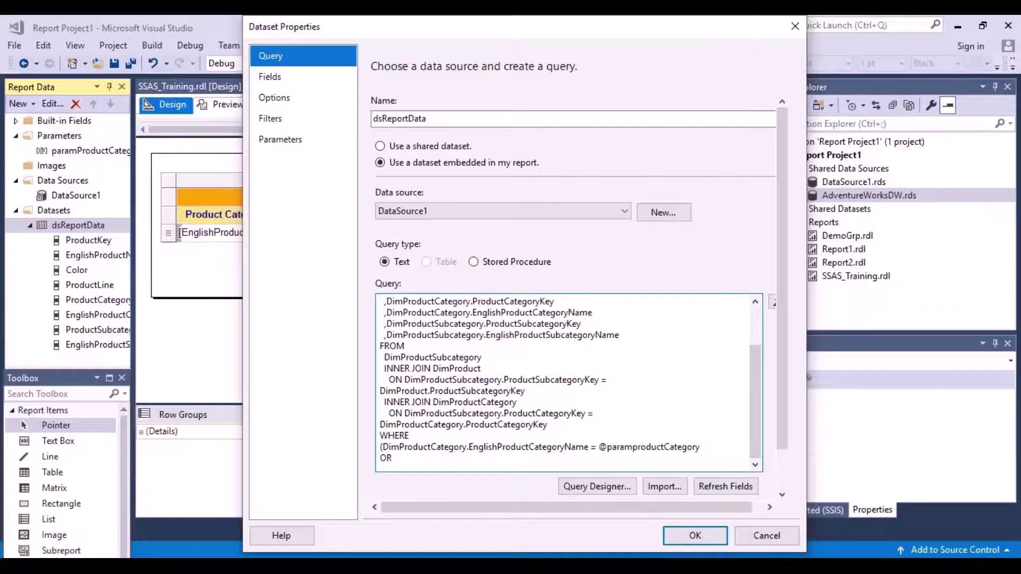
{"action": "key", "text": "Return"}
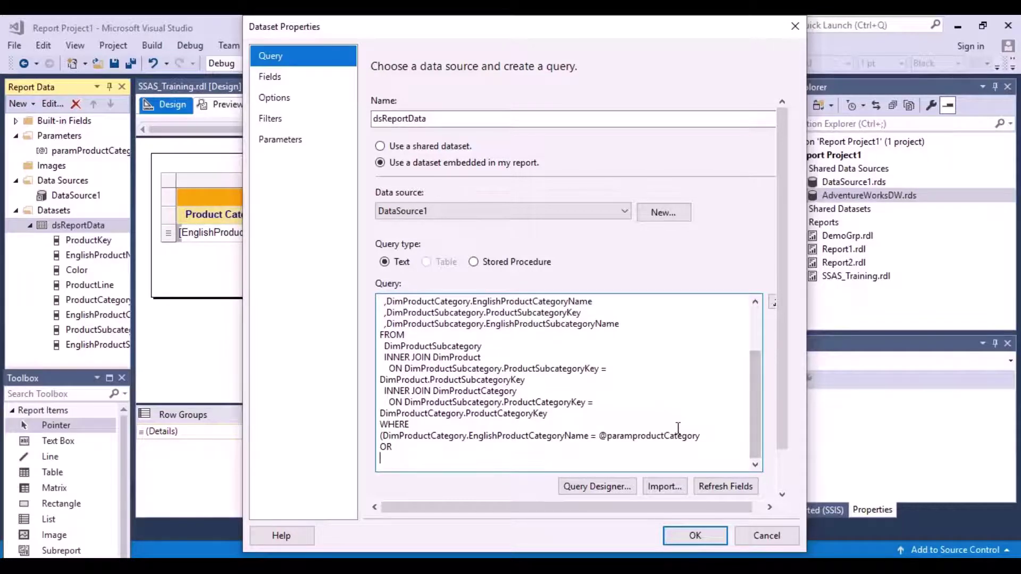
{"action": "left_click_drag", "start_coordinate": [701, 435], "coordinate": [603, 438]}
{"action": "key", "text": "ctrl+c"}
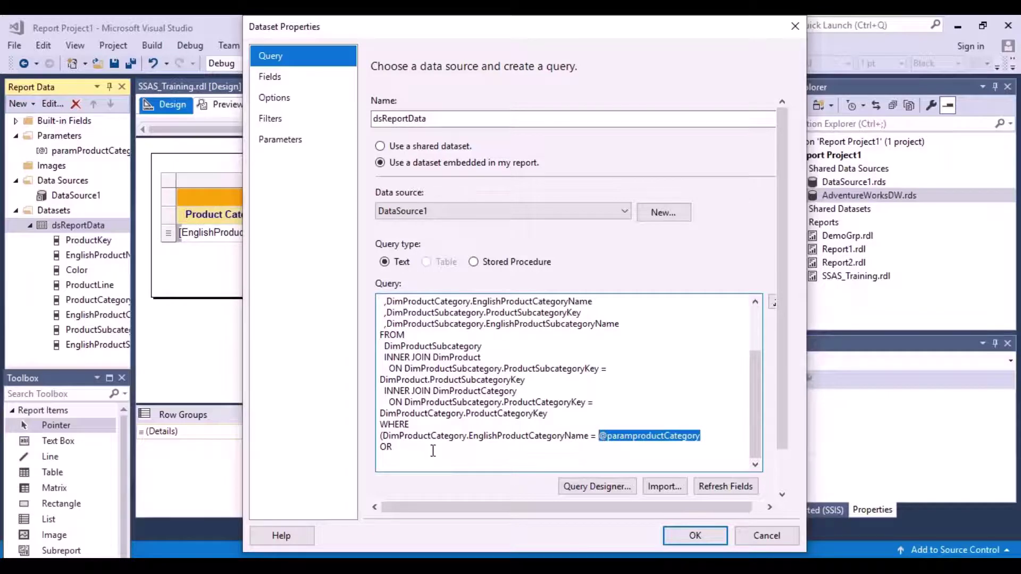
{"action": "left_click", "coordinate": [412, 448]}
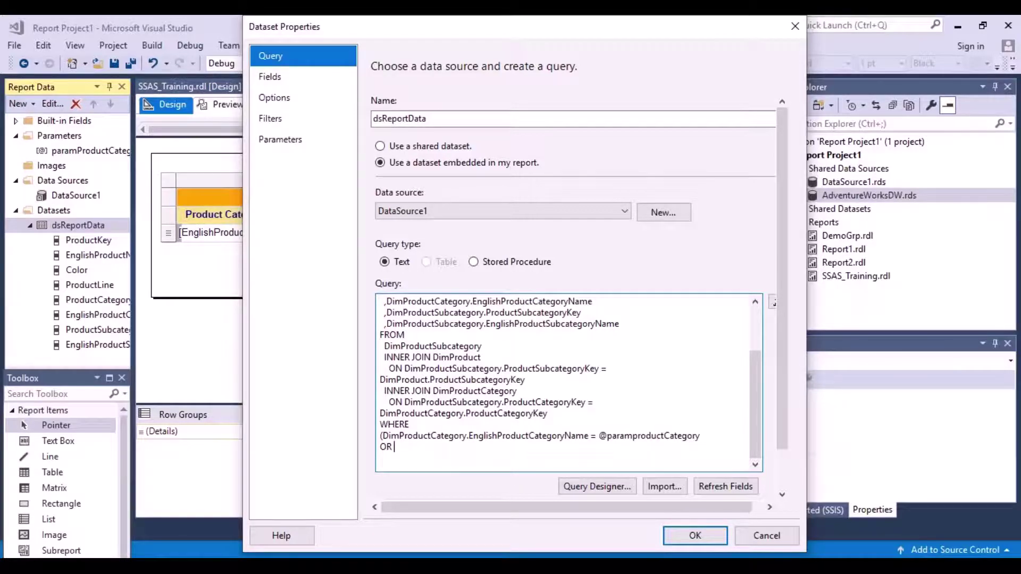
{"action": "key", "text": "ctrl+v"}
{"action": "type", "text": "IS "}
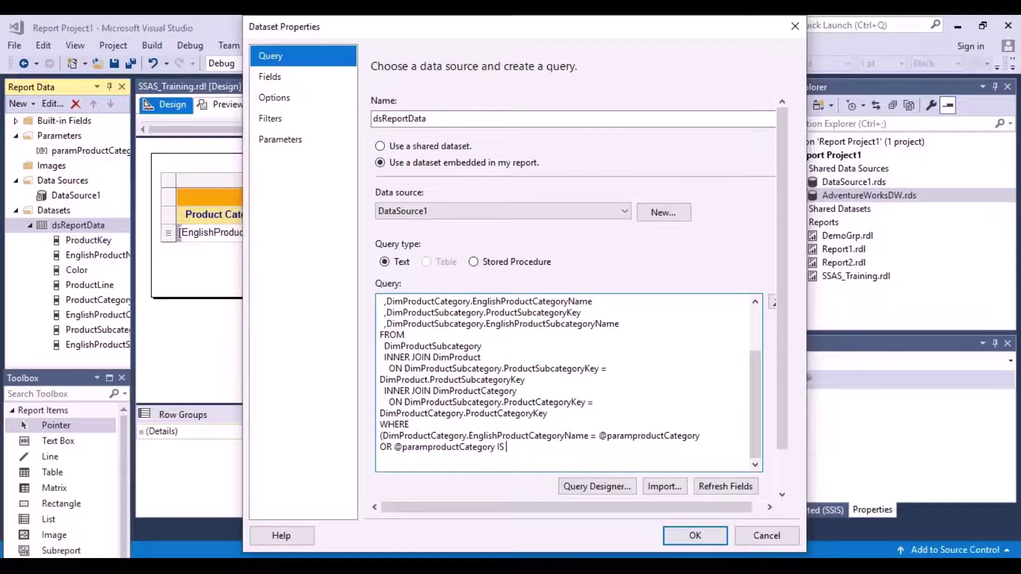
{"action": "type", "text": "NULL)"}
Delete the [EnglishProductCategoryName] filter from the dsReportData dataset and save the dataset properties.
{"action": "left_click", "coordinate": [272, 119]}
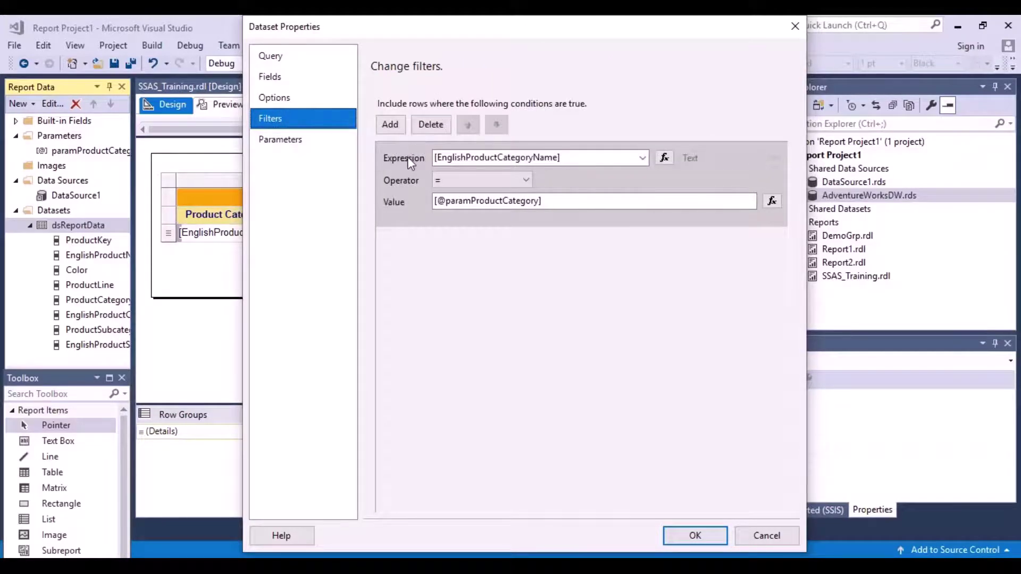
{"action": "left_click", "coordinate": [510, 158]}
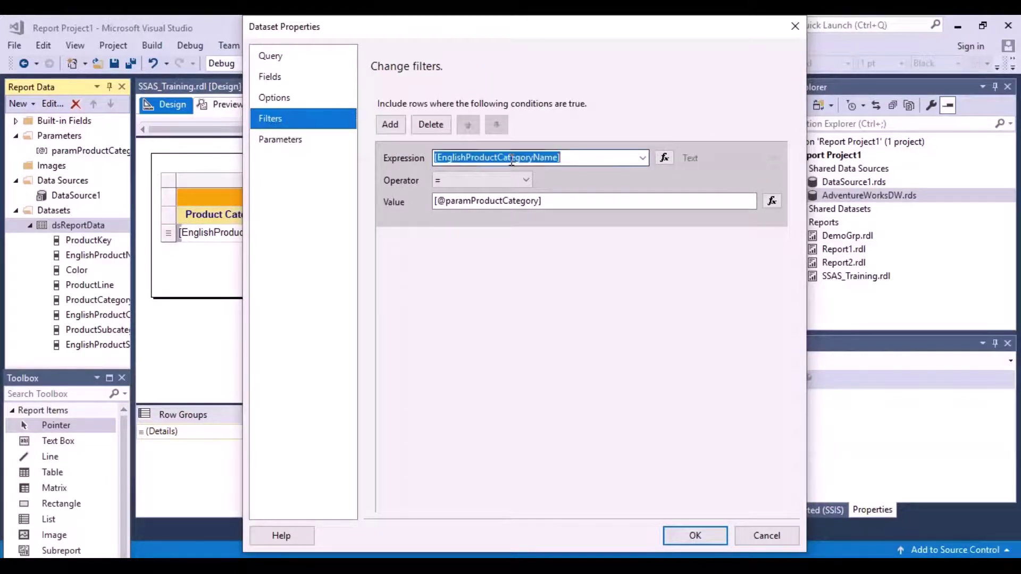
{"action": "left_click", "coordinate": [445, 127]}
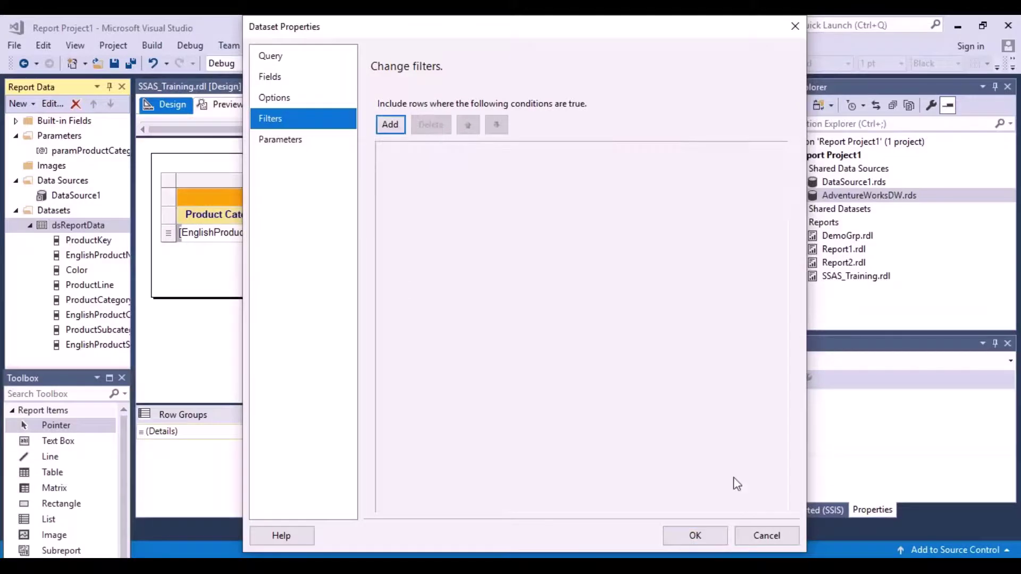
{"action": "left_click", "coordinate": [710, 538]}
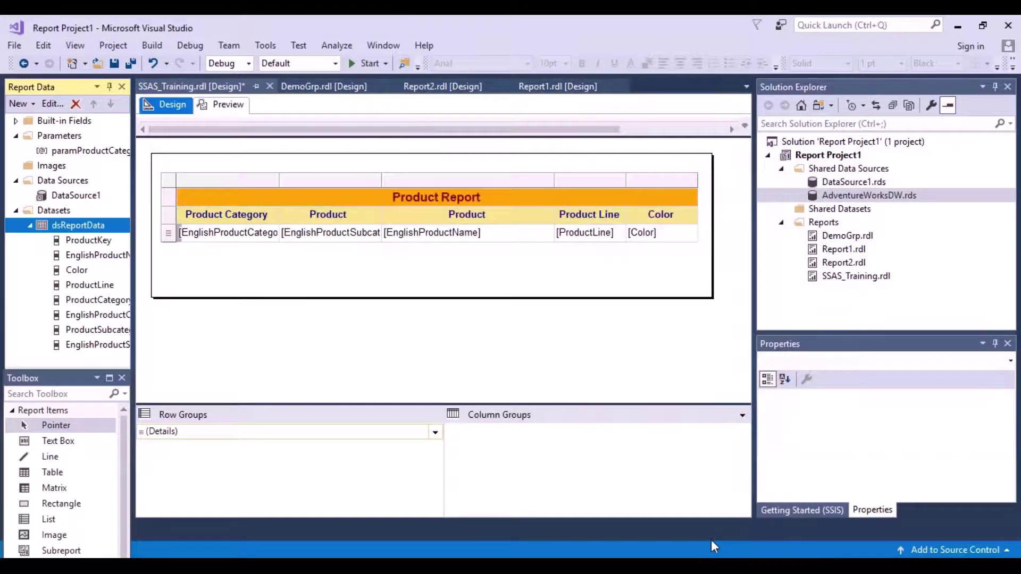
Disallow blank values for the paramProductCategory report parameter, keeping null values allowed, and save the parameter properties.
{"action": "left_click", "coordinate": [119, 153]}
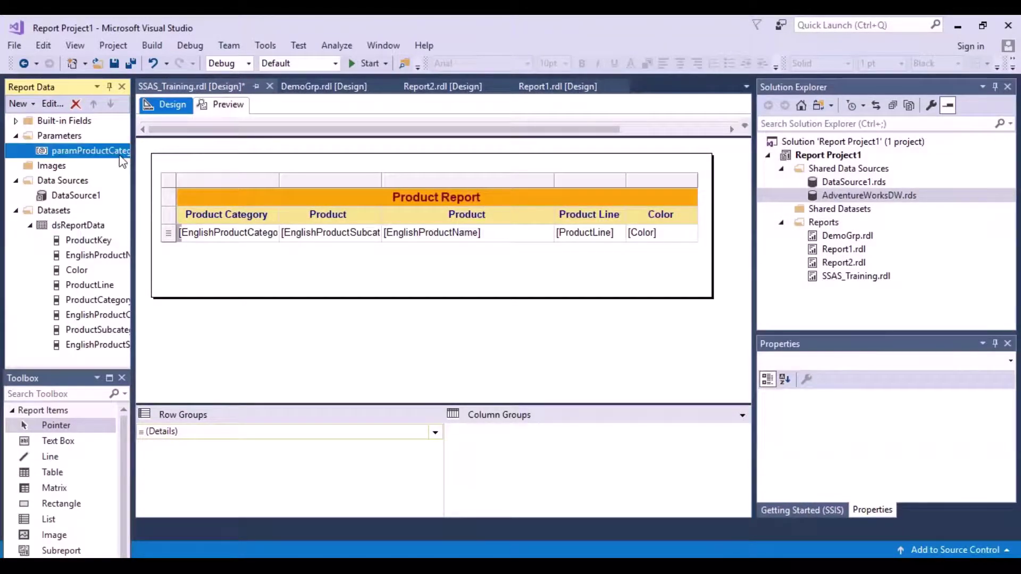
{"action": "double_click", "coordinate": [122, 160]}
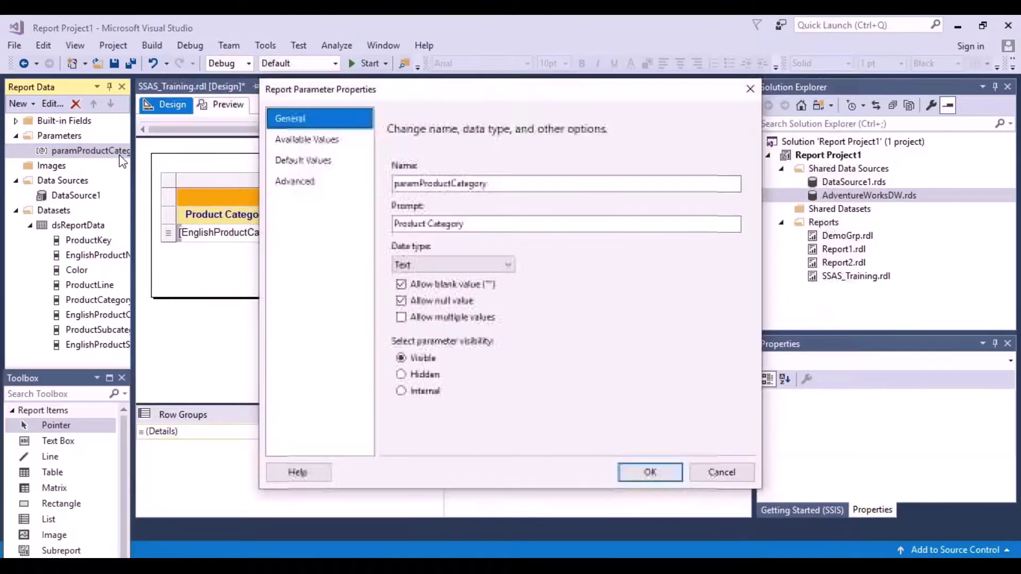
{"action": "left_click", "coordinate": [401, 287]}
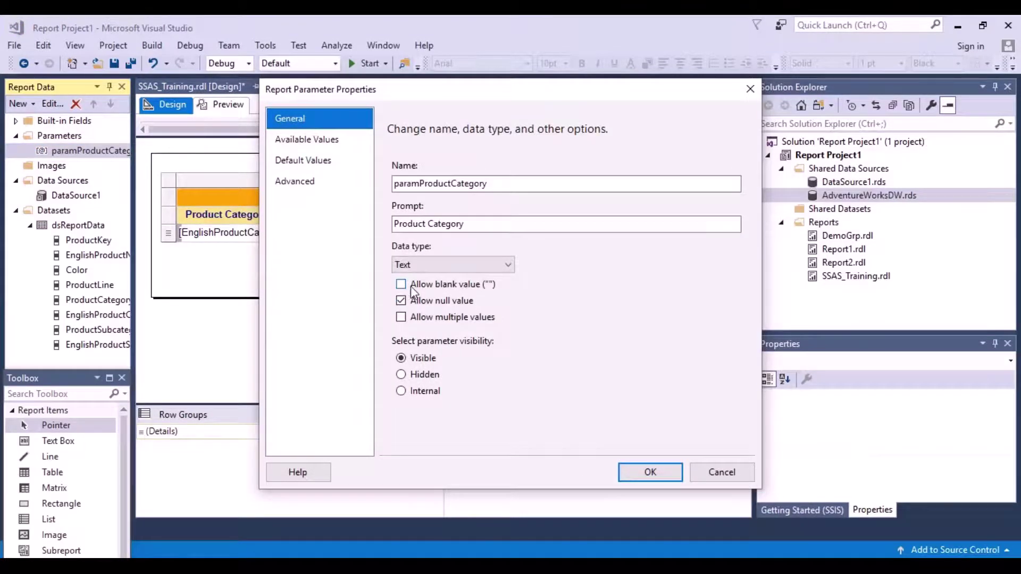
{"action": "left_click", "coordinate": [649, 473]}
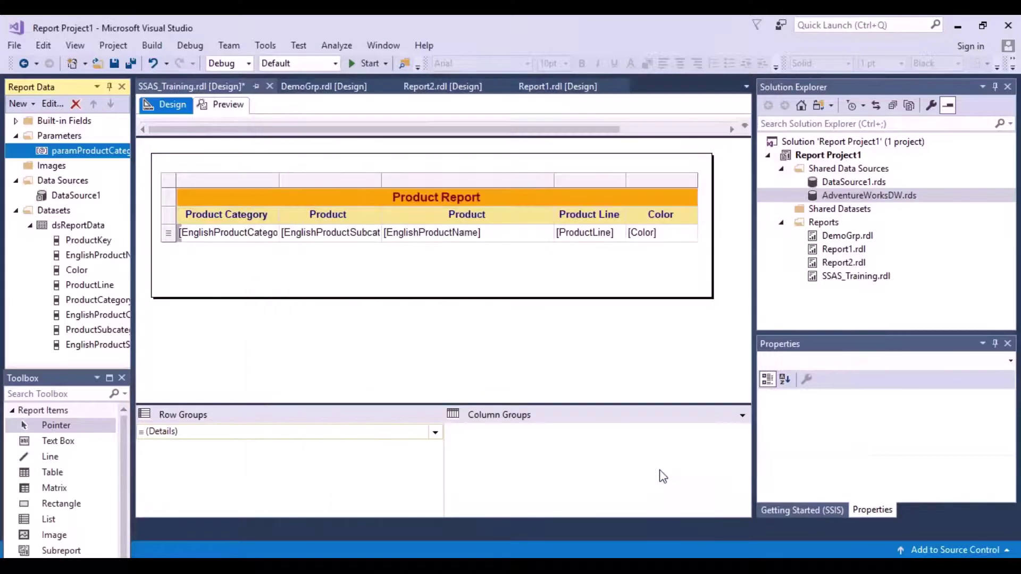
Preview the product report and run it with Product Category set to Clothing instead of NULL.
{"action": "left_click", "coordinate": [238, 109]}
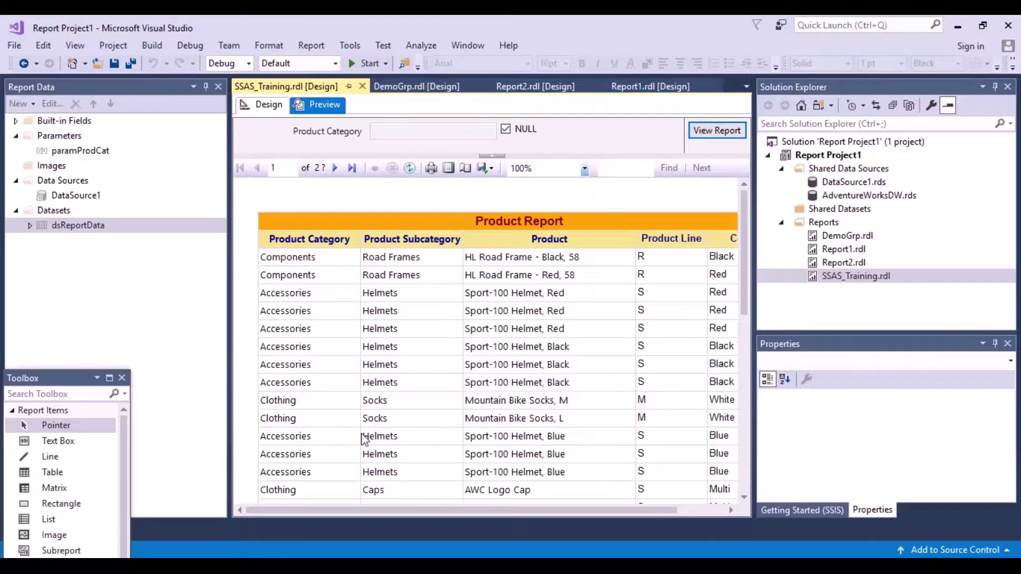
{"action": "left_click", "coordinate": [505, 130]}
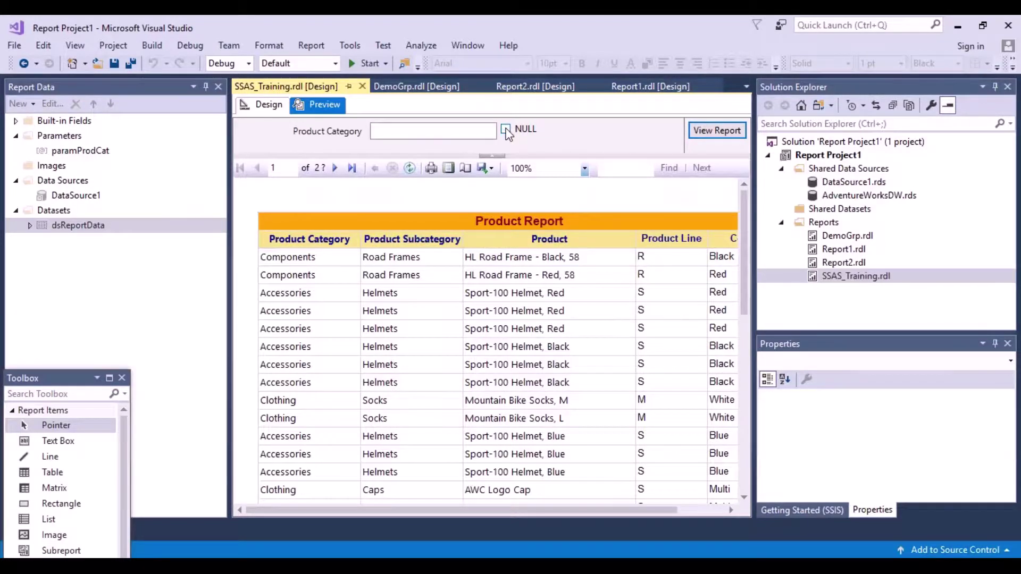
{"action": "left_click", "coordinate": [467, 131]}
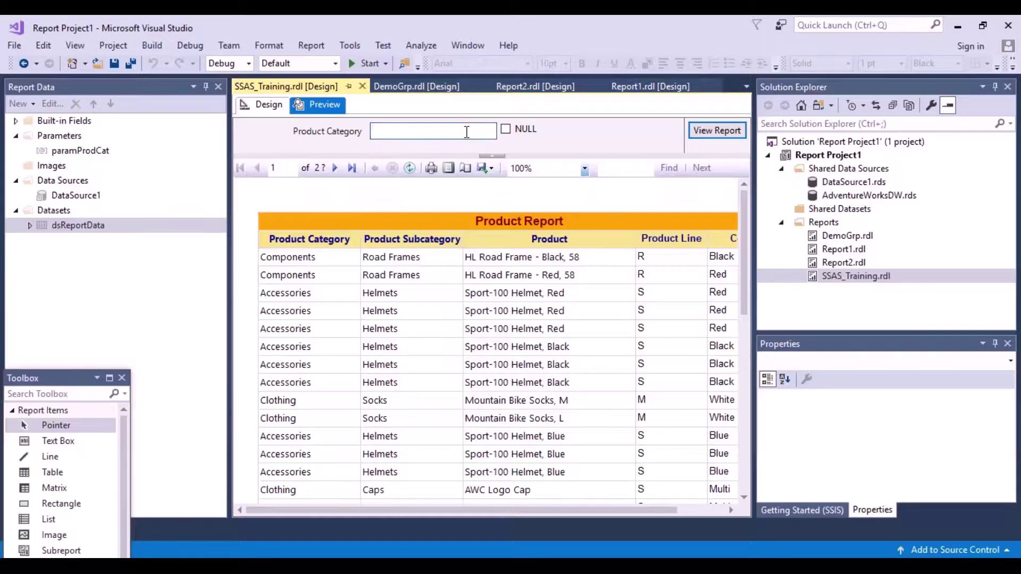
{"action": "type", "text": "Clothing"}
{"action": "left_click", "coordinate": [732, 134]}
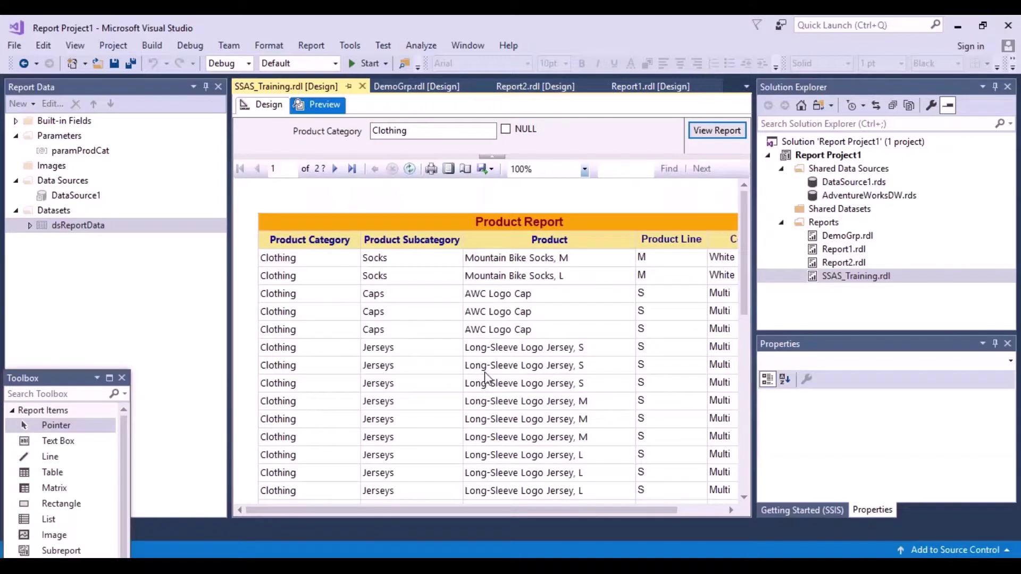
Set the Product Category parameter back to NULL in the report preview.
{"action": "left_click", "coordinate": [506, 130]}
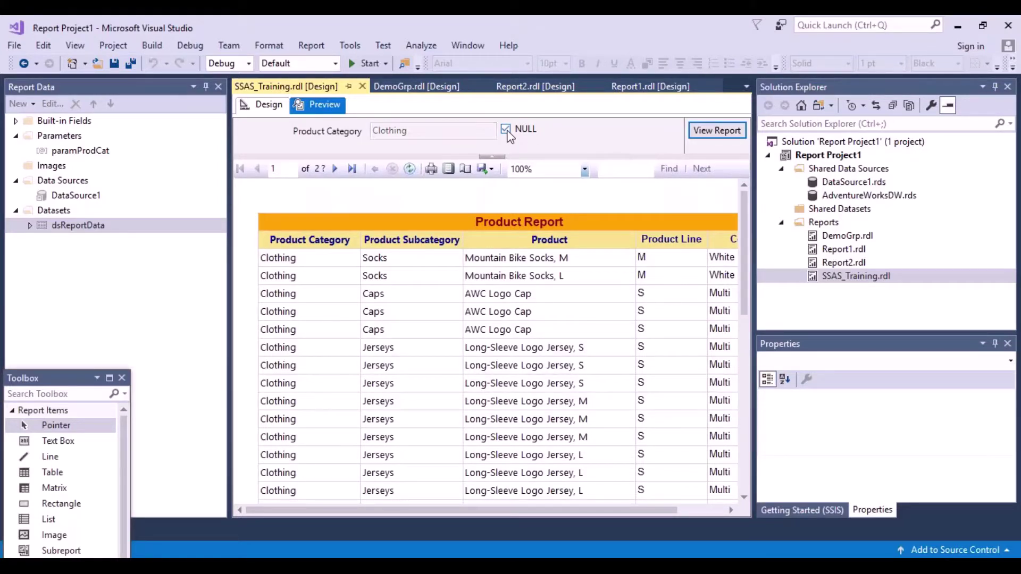